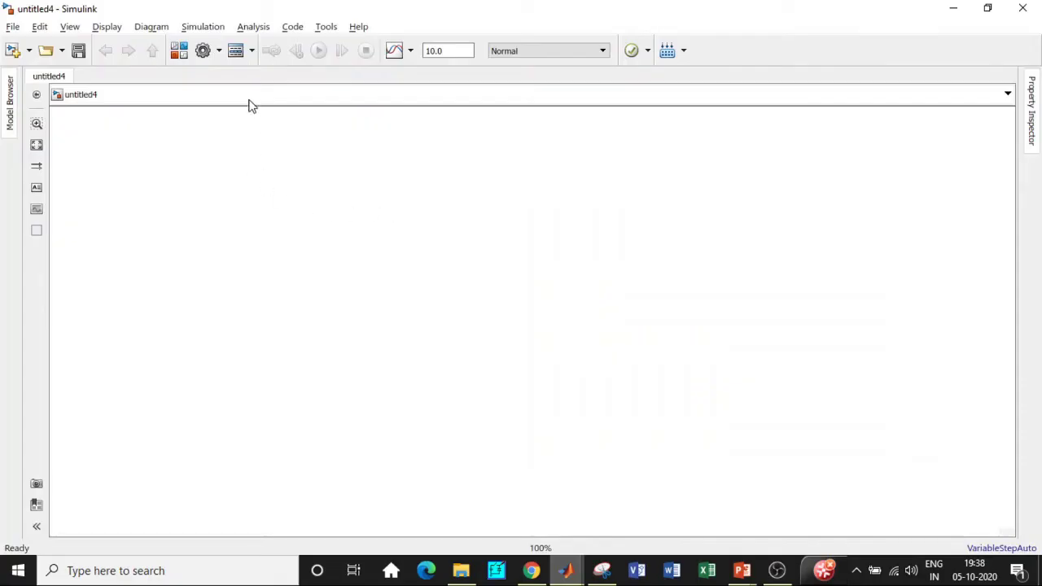
Search the library for 'powergui' and add the powergui block to untitled4
{"action": "left_click", "coordinate": [179, 51]}
{"action": "left_click", "coordinate": [392, 34]}
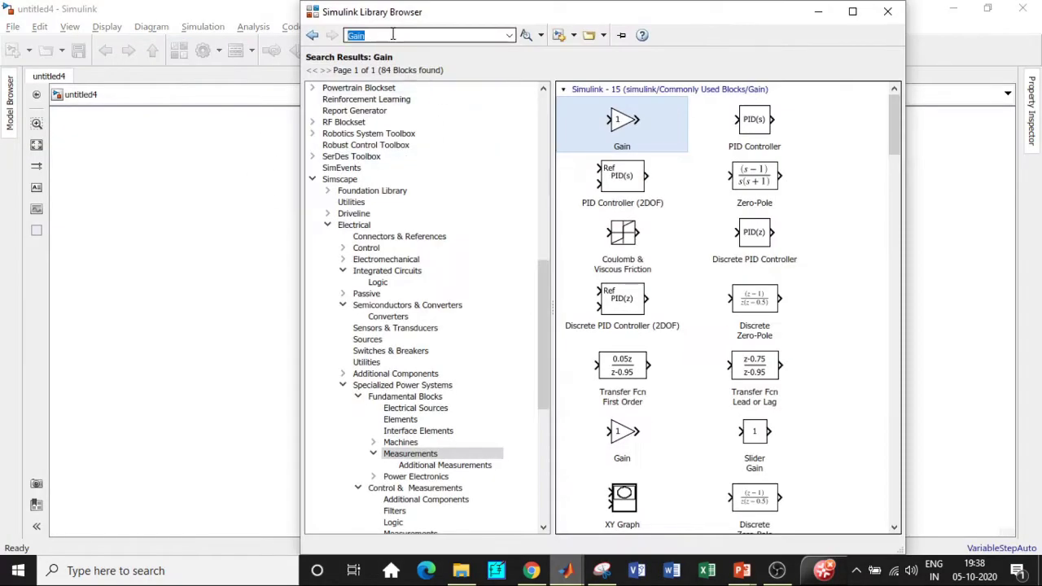
{"action": "type", "text": "power"}
{"action": "left_click", "coordinate": [389, 48]}
{"action": "key", "text": "Return"}
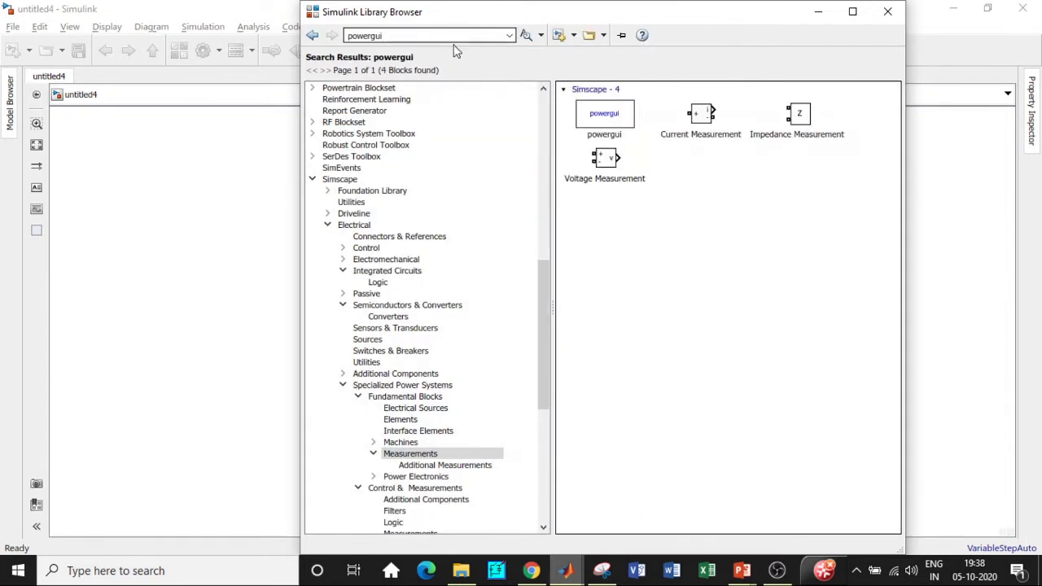
{"action": "left_click", "coordinate": [583, 119]}
{"action": "right_click", "coordinate": [603, 122]}
{"action": "left_click", "coordinate": [615, 128]}
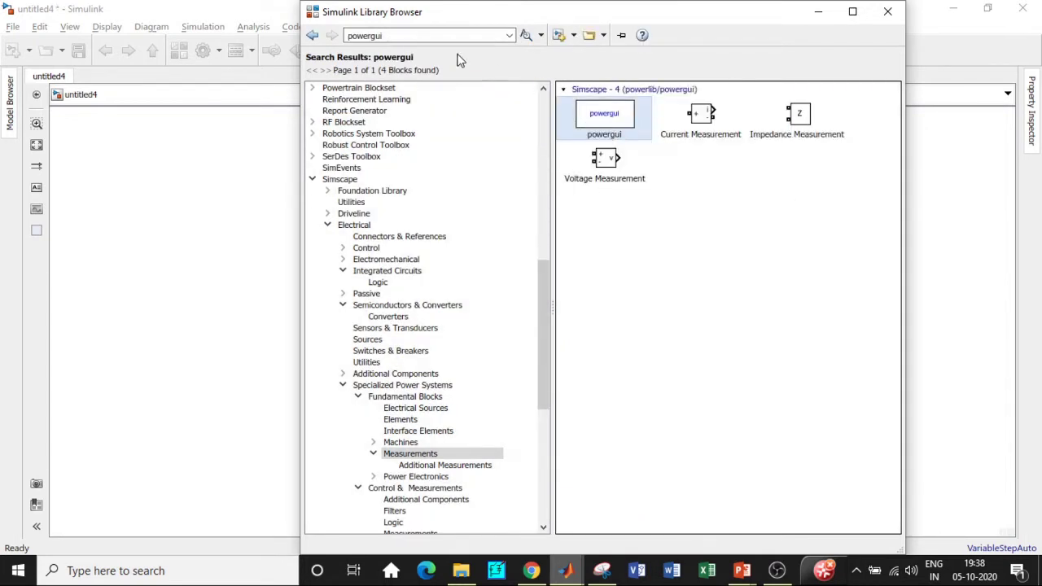
Search for 'wind turbine' and add the Wind Turbine block to untitled4
{"action": "double_click", "coordinate": [400, 35]}
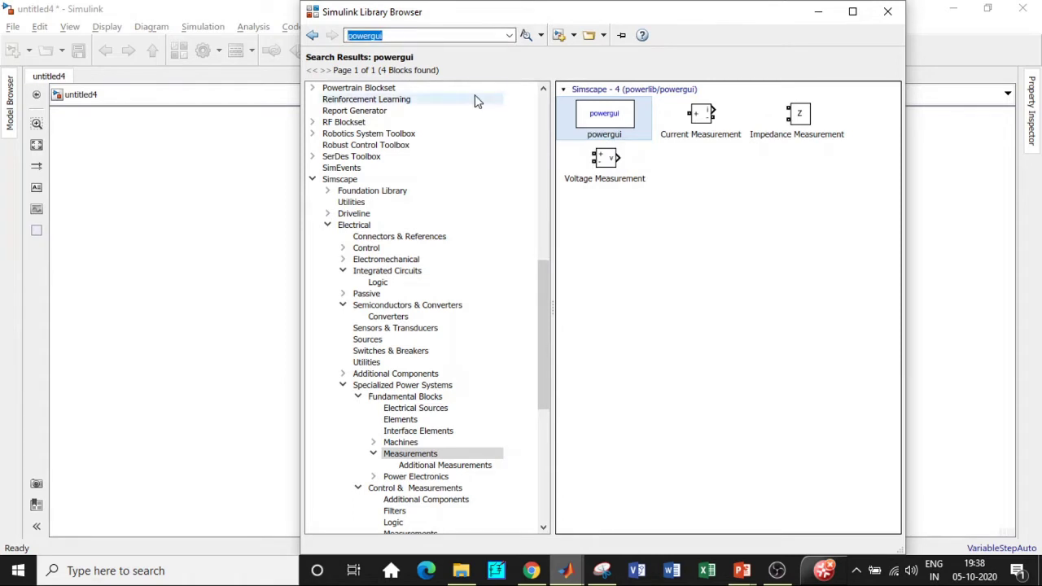
{"action": "key", "text": "BackSpace"}
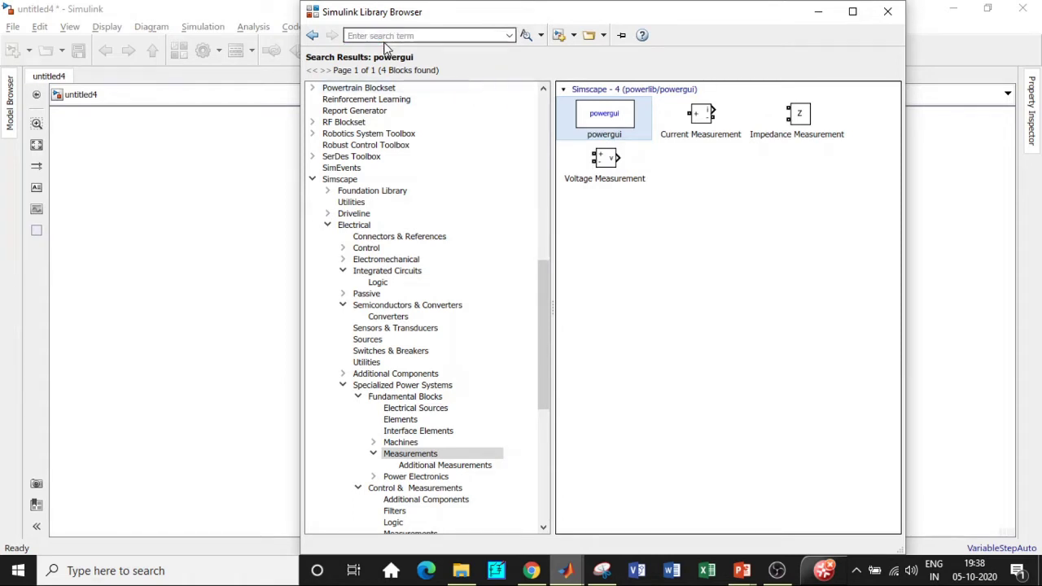
{"action": "type", "text": "wind"}
{"action": "left_click", "coordinate": [382, 48]}
{"action": "left_click", "coordinate": [407, 36]}
{"action": "key", "text": "Return"}
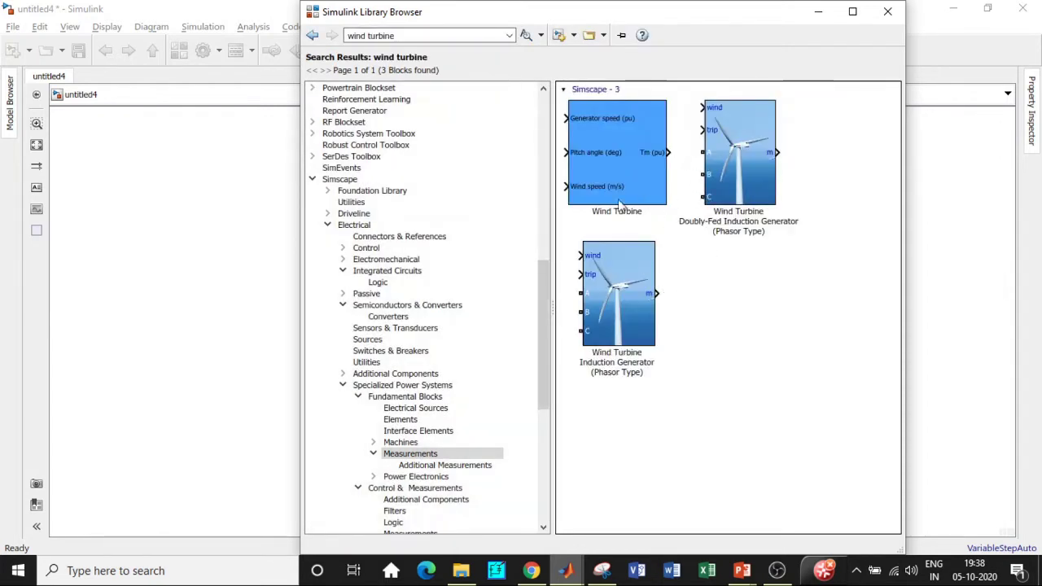
{"action": "left_click", "coordinate": [591, 123]}
{"action": "right_click", "coordinate": [591, 124]}
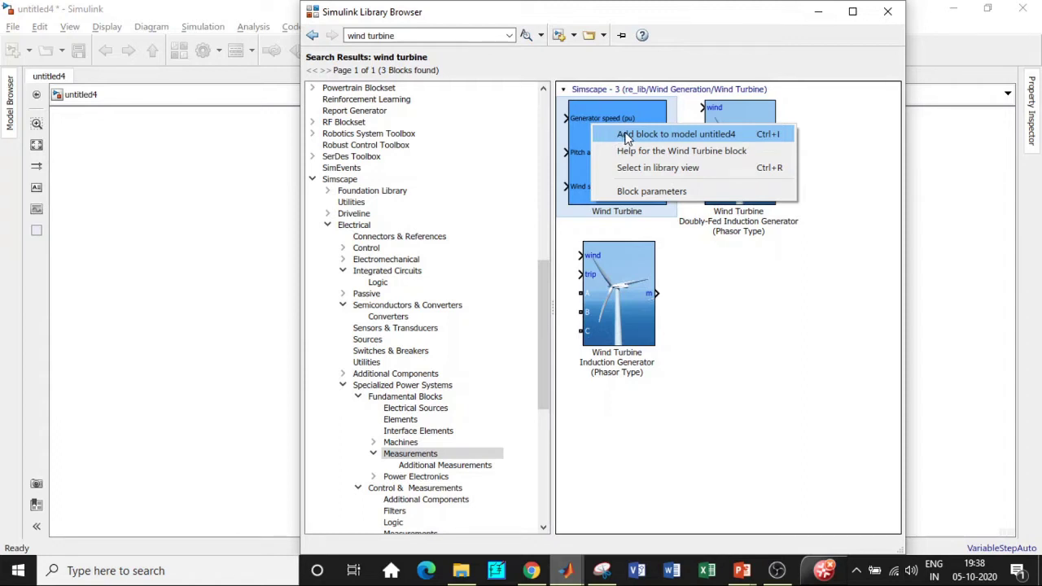
{"action": "left_click", "coordinate": [630, 138]}
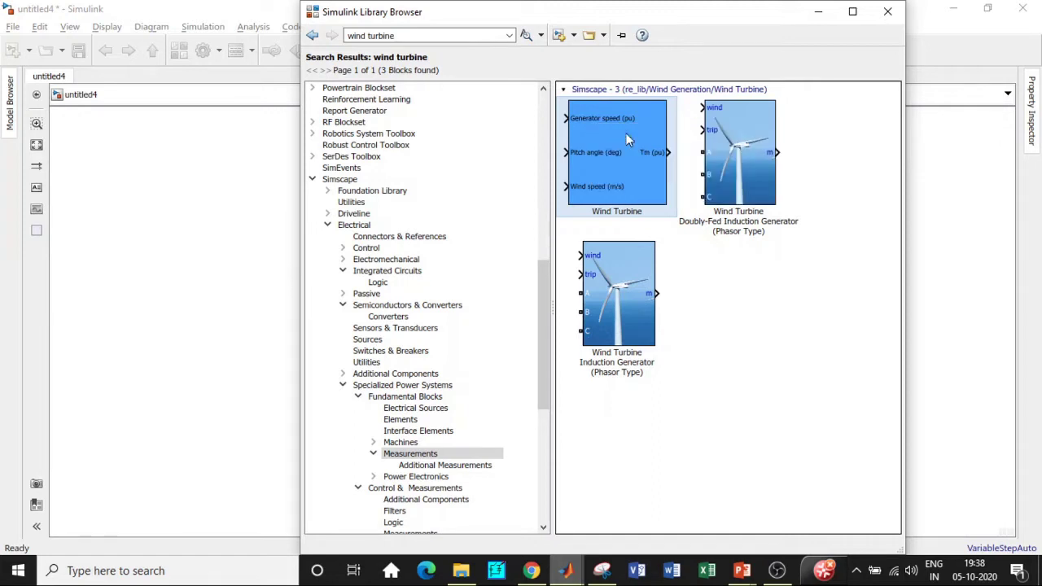
{"action": "triple_click", "coordinate": [383, 36]}
{"action": "key", "text": "BackSpace"}
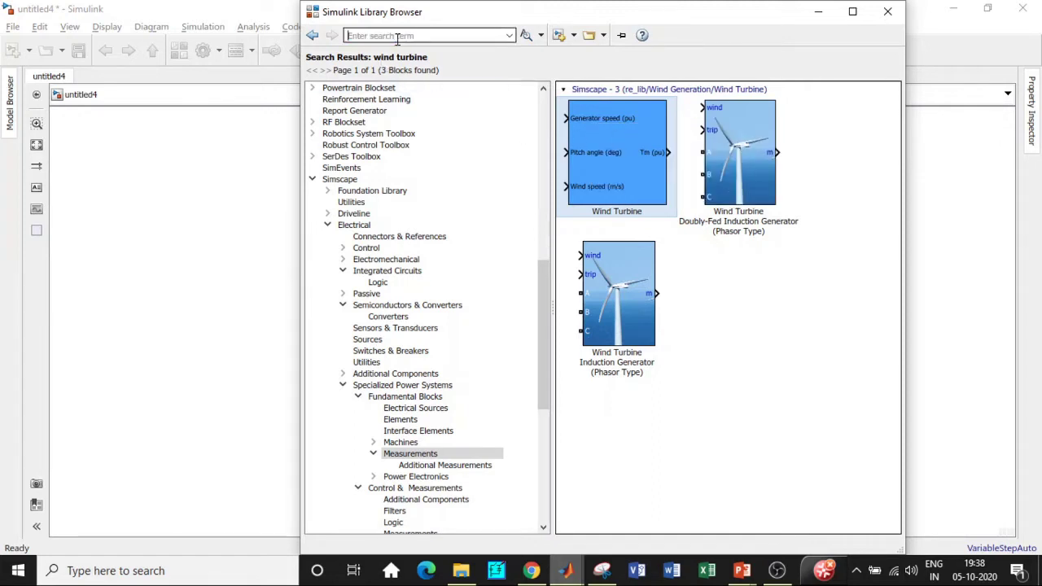
Search for 'DC machine' and add the DC Machine block to the model
{"action": "type", "text": "DC"}
{"action": "left_click", "coordinate": [368, 58]}
{"action": "key", "text": "Return"}
{"action": "left_click", "coordinate": [640, 135]}
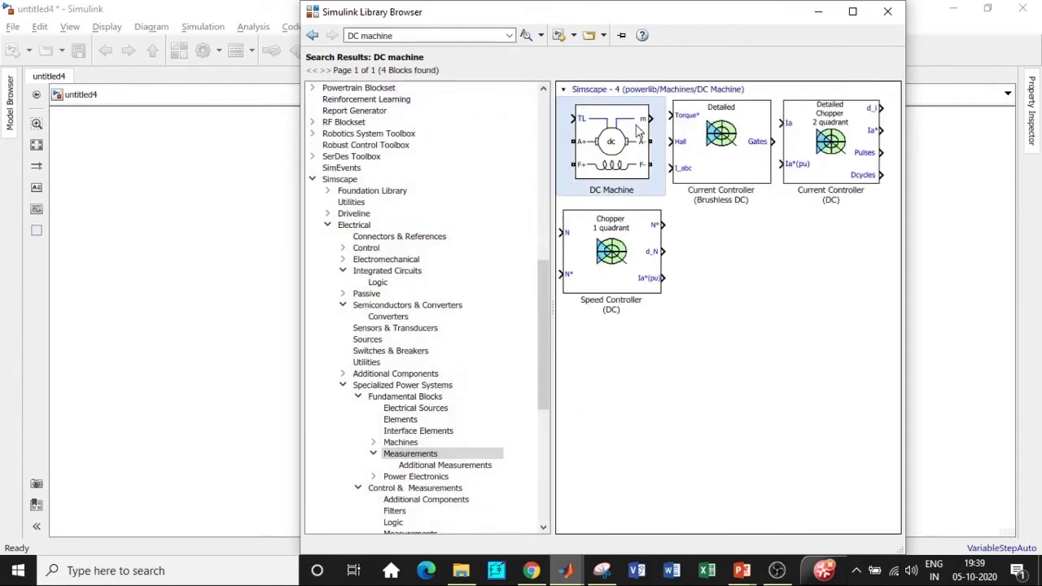
{"action": "right_click", "coordinate": [640, 134]}
{"action": "left_click", "coordinate": [684, 139]}
Search for 'bus selector' and add a Bus Selector block
{"action": "left_click", "coordinate": [409, 35]}
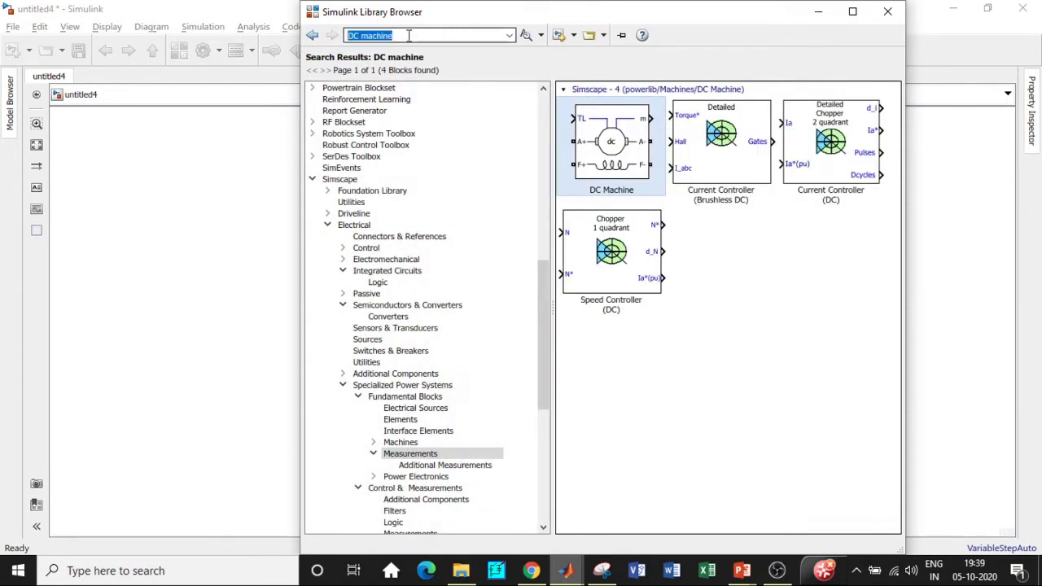
{"action": "key", "text": "BackSpace"}
{"action": "type", "text": "bus"}
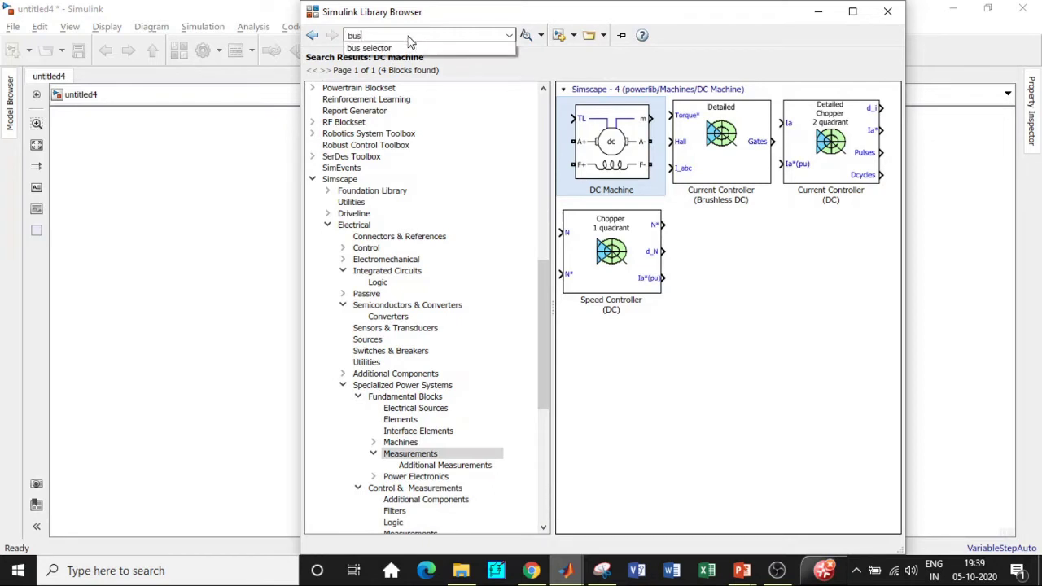
{"action": "left_click", "coordinate": [373, 48]}
{"action": "key", "text": "Return"}
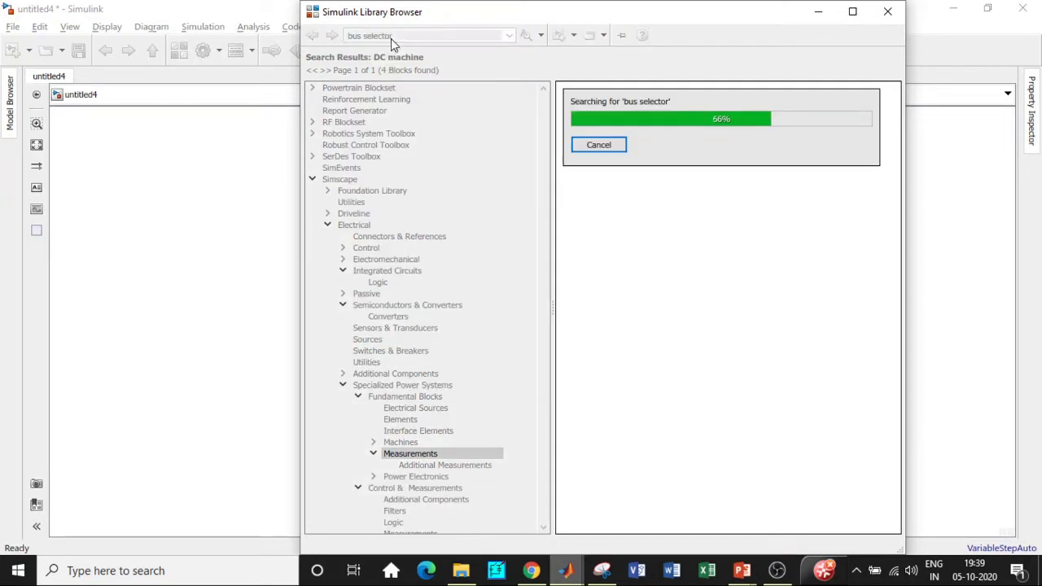
{"action": "left_click", "coordinate": [616, 155]}
{"action": "right_click", "coordinate": [639, 153]}
{"action": "key", "text": "Escape"}
Search for 'DC voltage' and add the DC Voltage Source block
{"action": "left_click", "coordinate": [423, 36]}
{"action": "type", "text": "DC"}
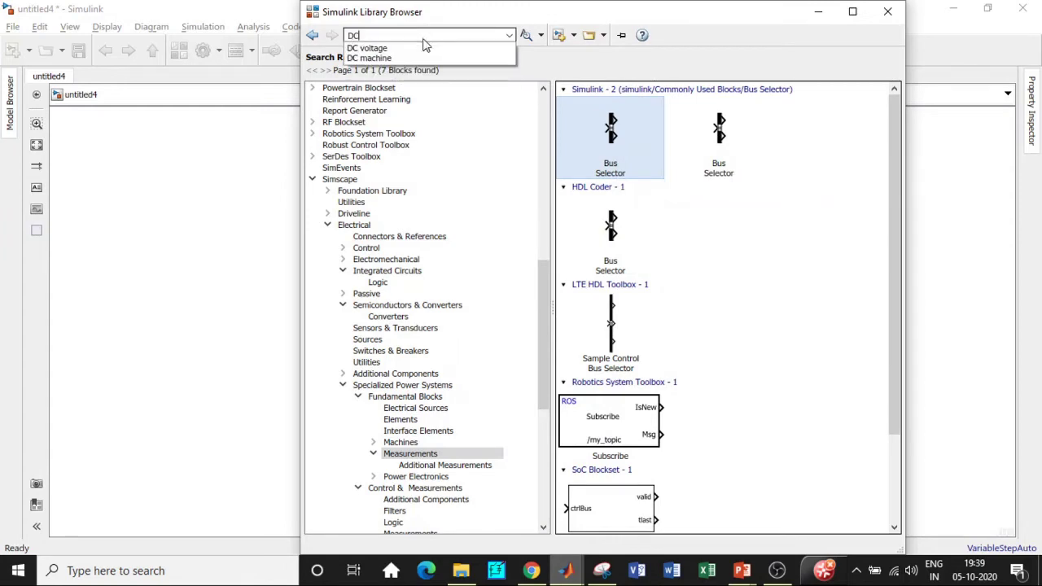
{"action": "left_click", "coordinate": [387, 47]}
{"action": "key", "text": "Return"}
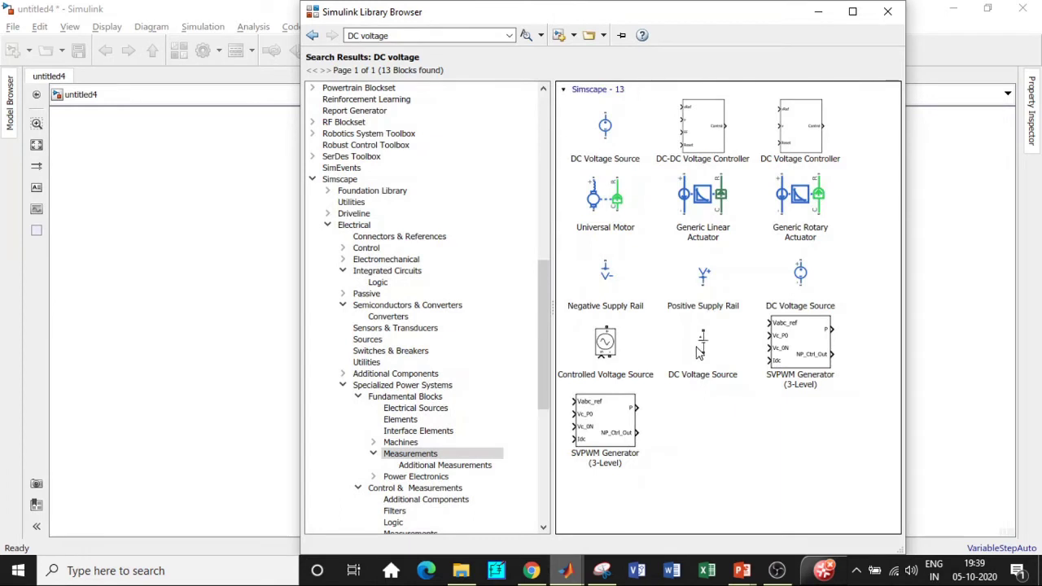
{"action": "left_click", "coordinate": [698, 350]}
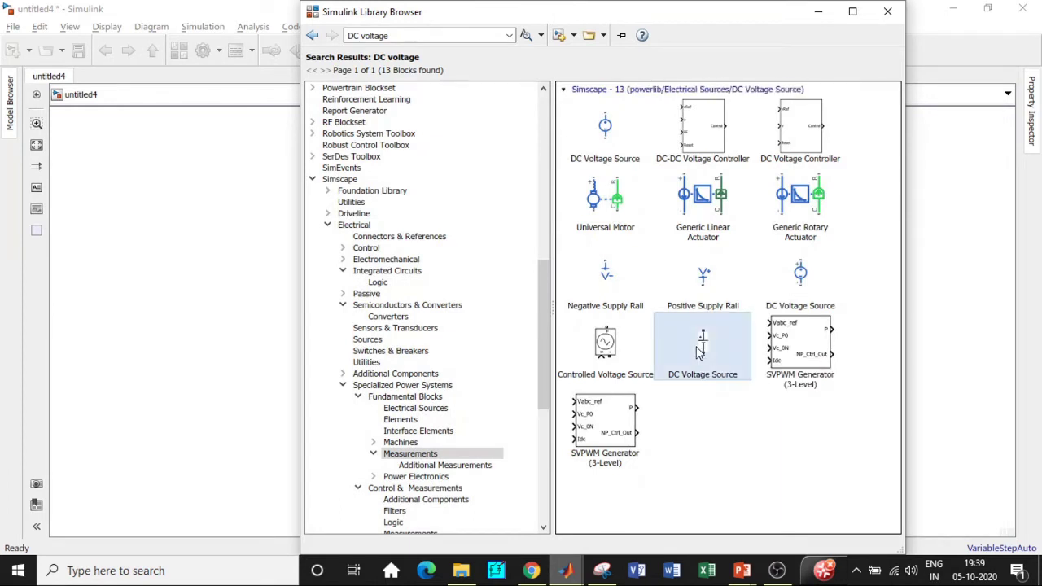
{"action": "right_click", "coordinate": [699, 350]}
{"action": "left_click", "coordinate": [718, 357]}
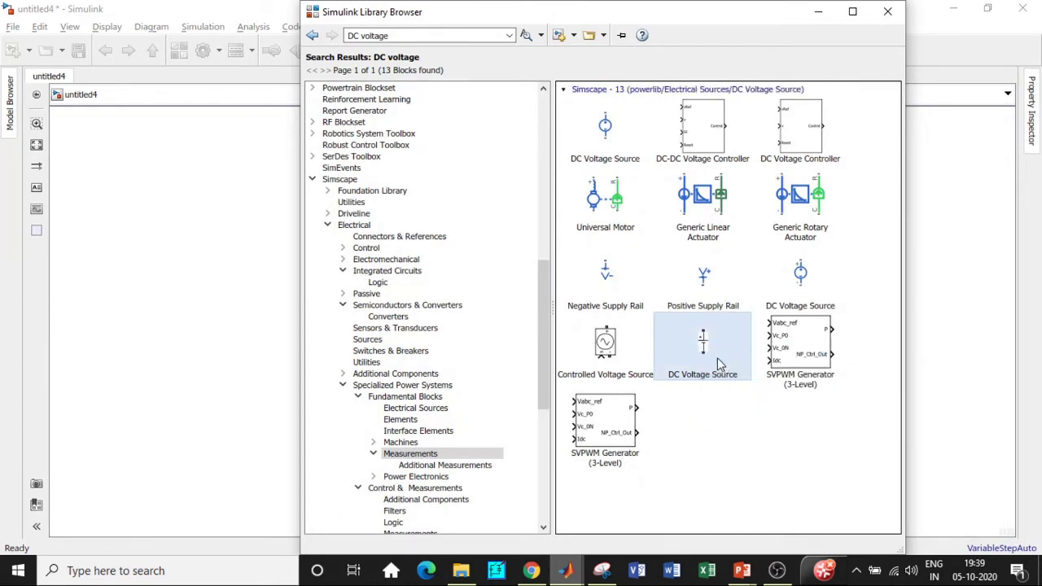
Search for 'series' and add the Series RLC Branch block
{"action": "left_click", "coordinate": [401, 35]}
{"action": "type", "text": "se"}
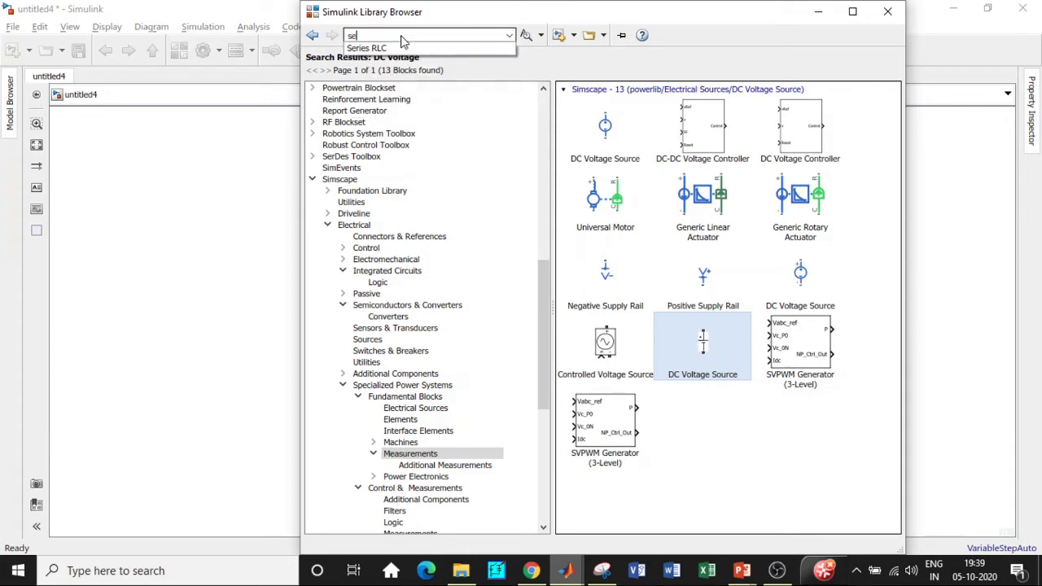
{"action": "type", "text": "ries"}
{"action": "left_click", "coordinate": [378, 48]}
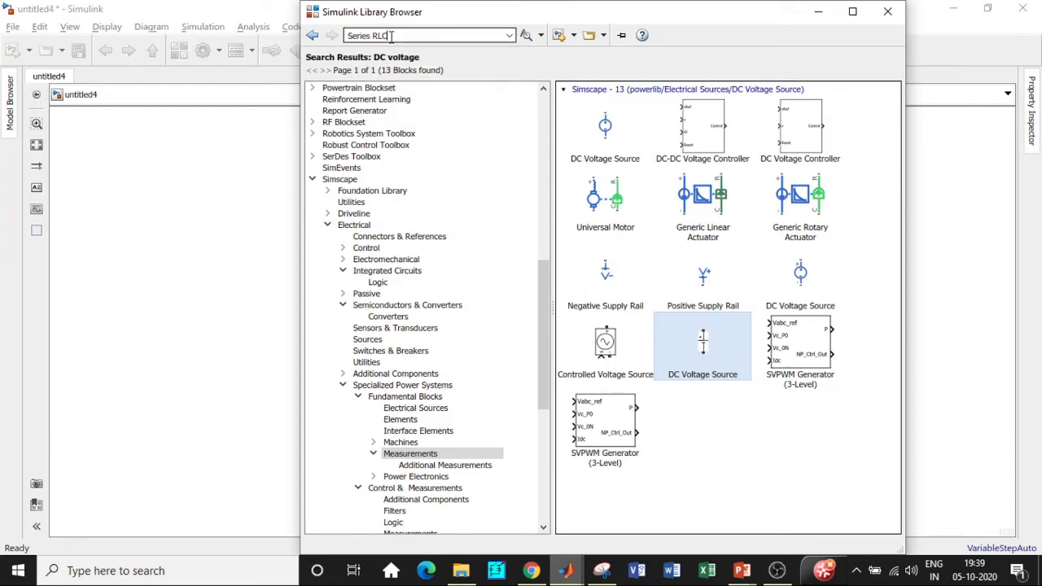
{"action": "left_click", "coordinate": [599, 232]}
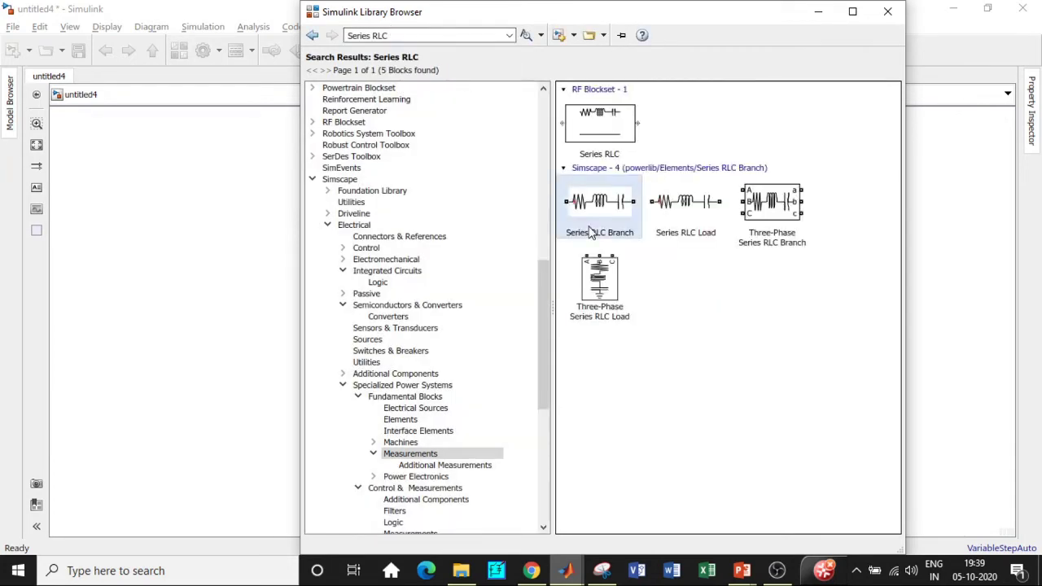
{"action": "right_click", "coordinate": [599, 233]}
{"action": "left_click", "coordinate": [627, 236]}
Search for 'scope' and add a Scope block
{"action": "left_click", "coordinate": [403, 38]}
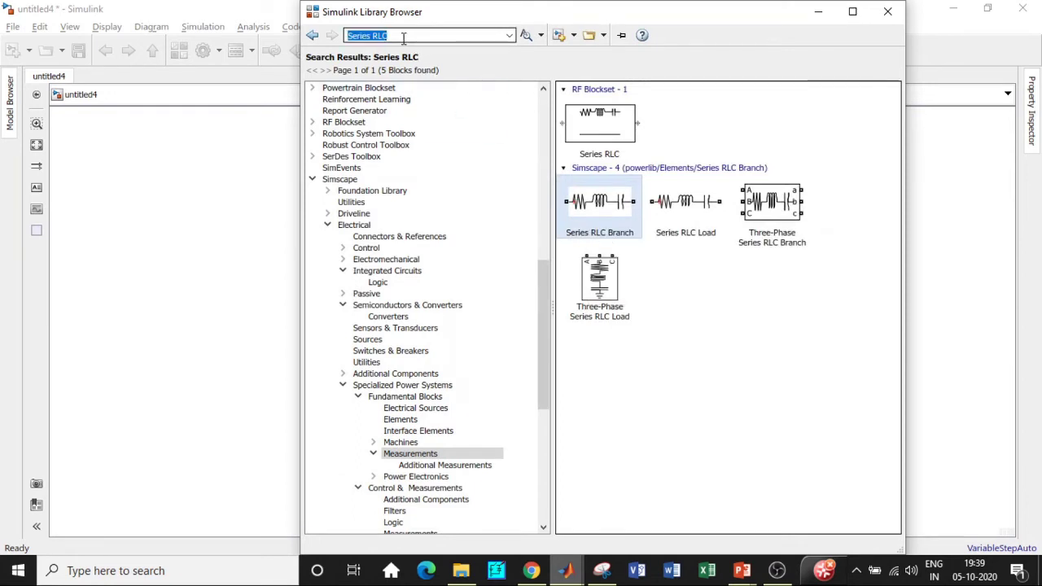
{"action": "key", "text": "BackSpace"}
{"action": "type", "text": "scope"}
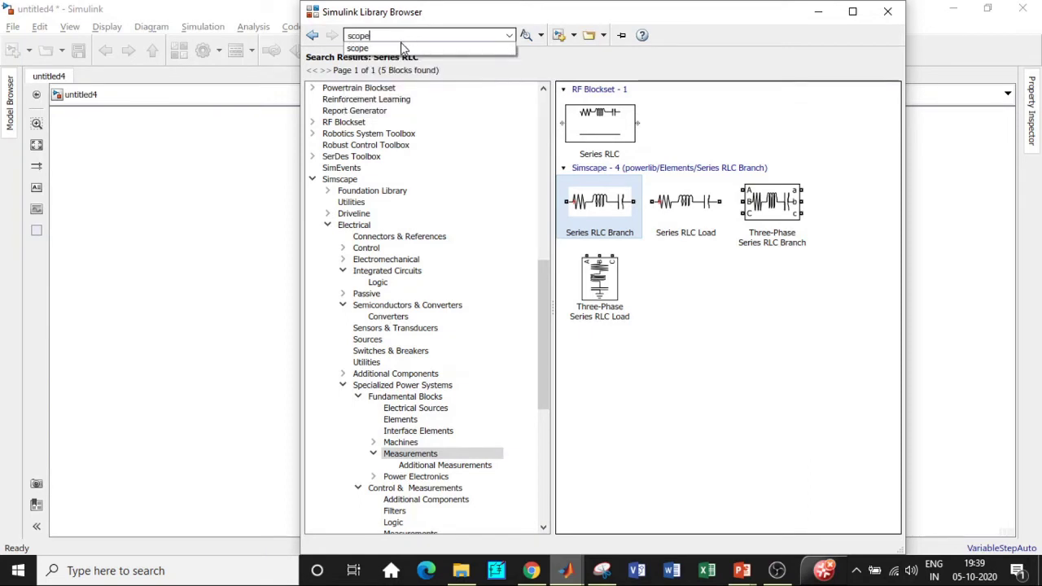
{"action": "left_click", "coordinate": [403, 49]}
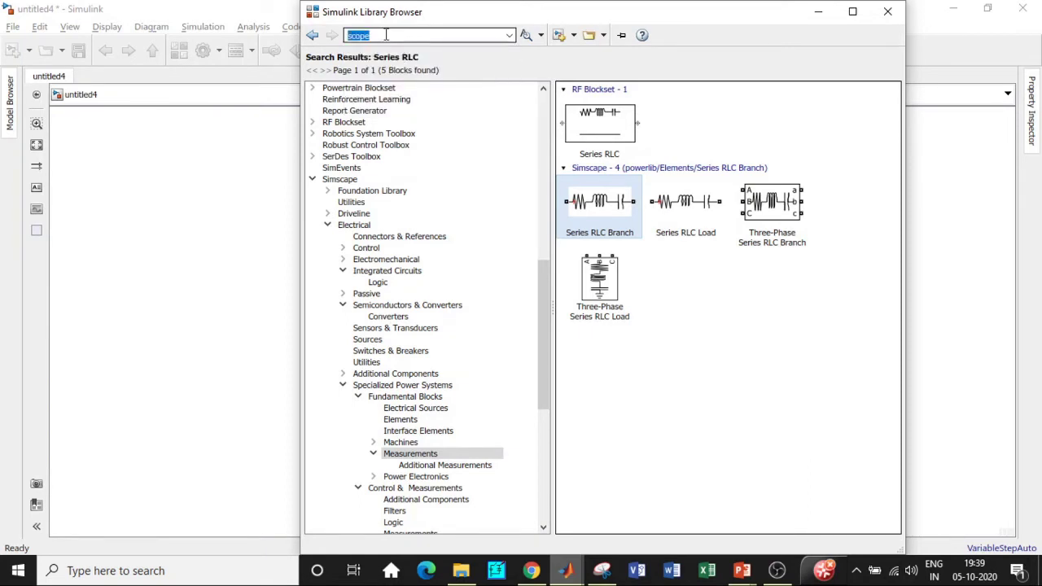
{"action": "right_click", "coordinate": [631, 120]}
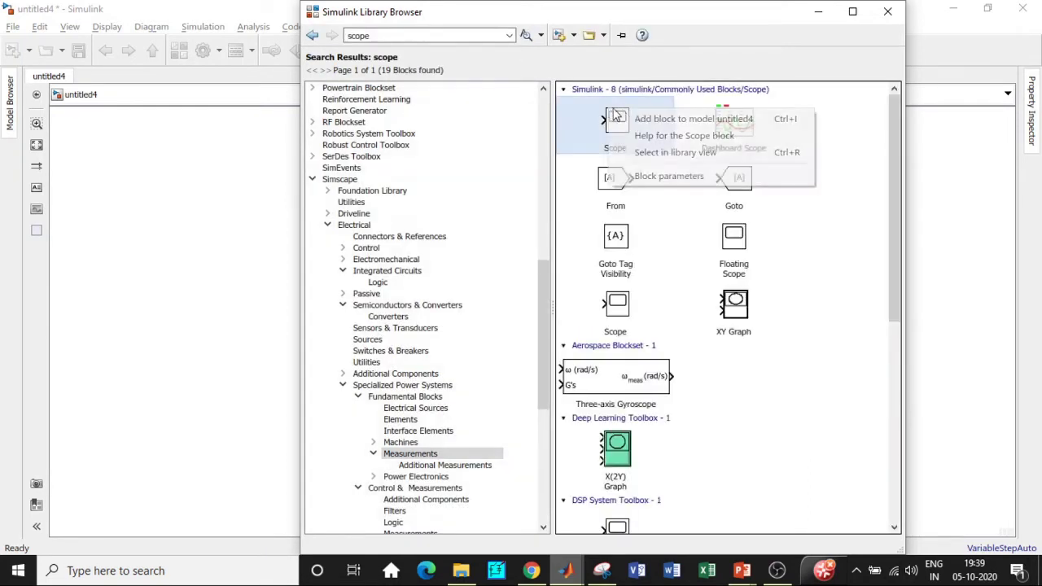
{"action": "left_click", "coordinate": [631, 120]}
Search for 'gain' and add a Gain block
{"action": "left_click", "coordinate": [370, 35]}
{"action": "key", "text": "BackSpace"}
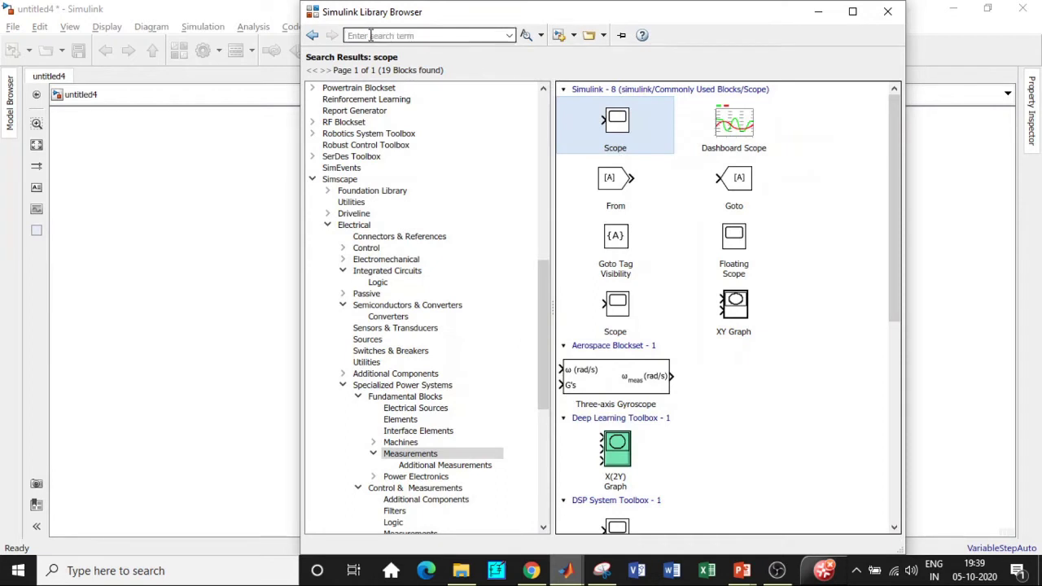
{"action": "type", "text": "gain"}
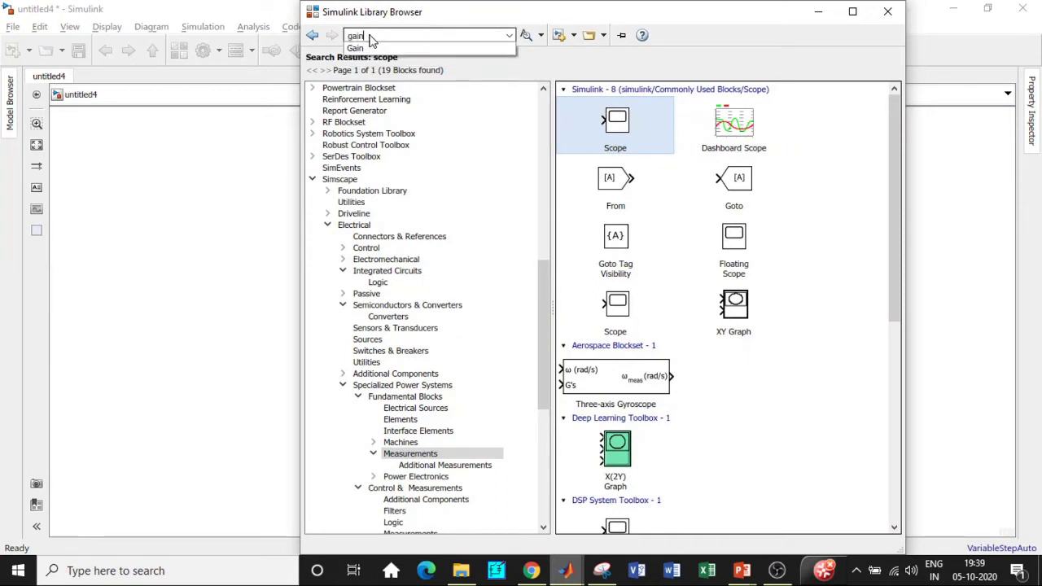
{"action": "left_click", "coordinate": [368, 49]}
{"action": "key", "text": "Return"}
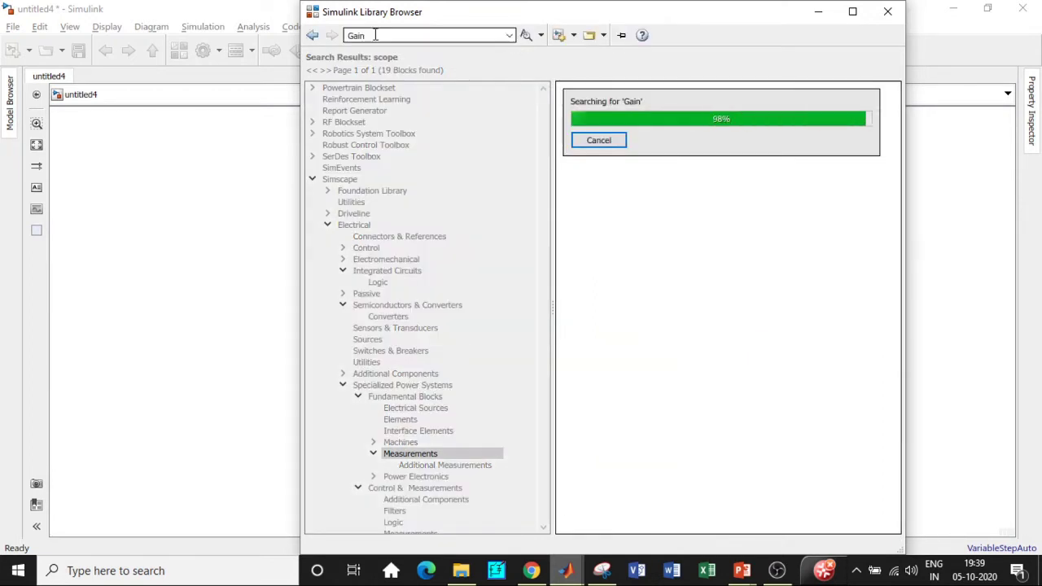
{"action": "right_click", "coordinate": [609, 126]}
{"action": "left_click", "coordinate": [353, 35]}
Search the library for 'constant' and bring up the Constant block's options
{"action": "double_click", "coordinate": [364, 37]}
{"action": "type", "text": "c"}
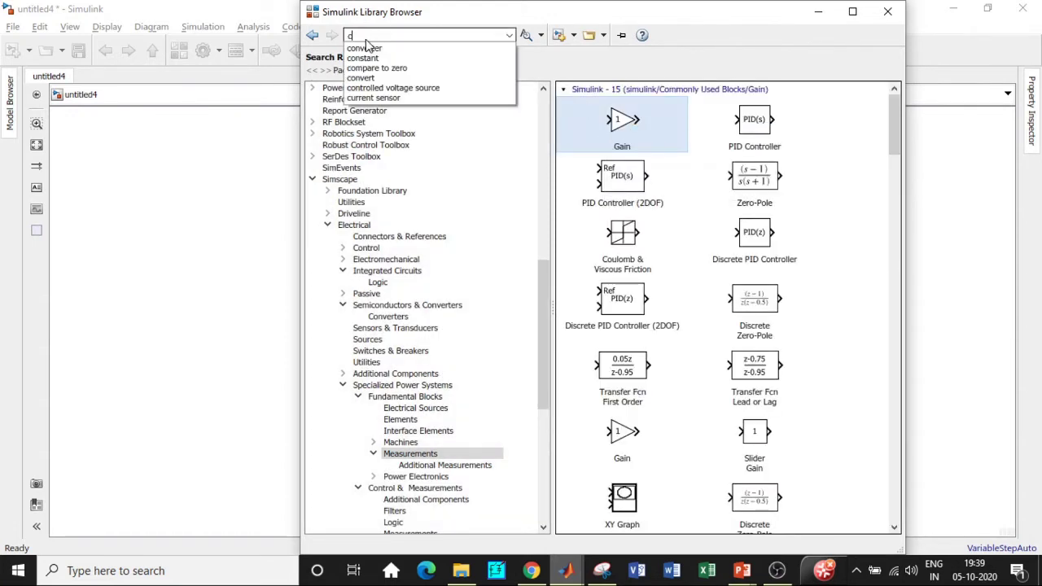
{"action": "type", "text": "onsta"}
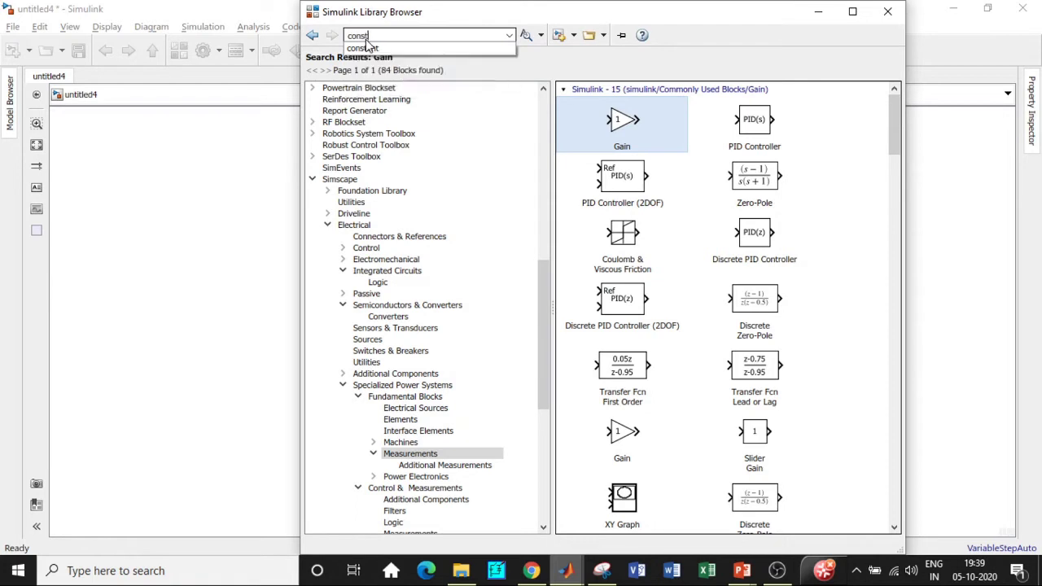
{"action": "left_click", "coordinate": [367, 48]}
{"action": "double_click", "coordinate": [387, 37]}
{"action": "key", "text": "Return"}
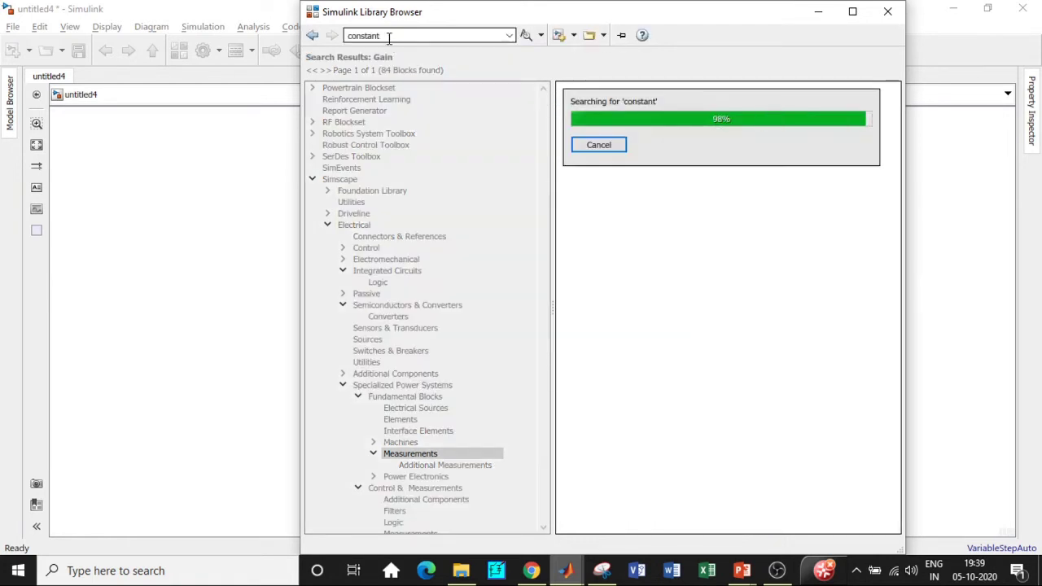
{"action": "right_click", "coordinate": [623, 131]}
Add the Constant block and spread the stacked blocks apart on the canvas
{"action": "left_click", "coordinate": [675, 138]}
{"action": "left_click", "coordinate": [818, 11]}
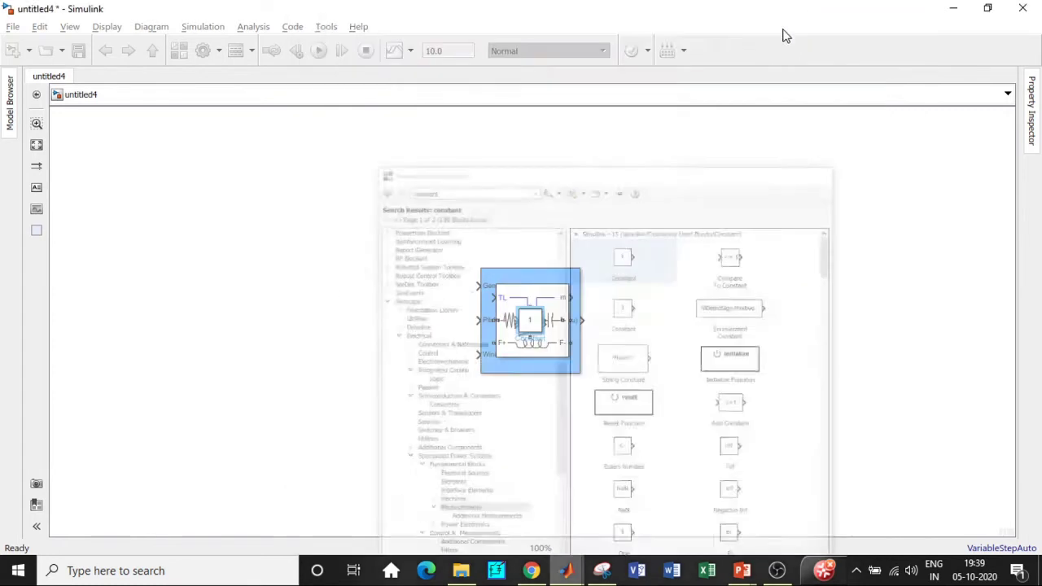
{"action": "left_click_drag", "start_coordinate": [522, 319], "coordinate": [762, 335]}
{"action": "left_click_drag", "start_coordinate": [554, 343], "coordinate": [714, 400]}
{"action": "left_click_drag", "start_coordinate": [530, 317], "coordinate": [866, 225]}
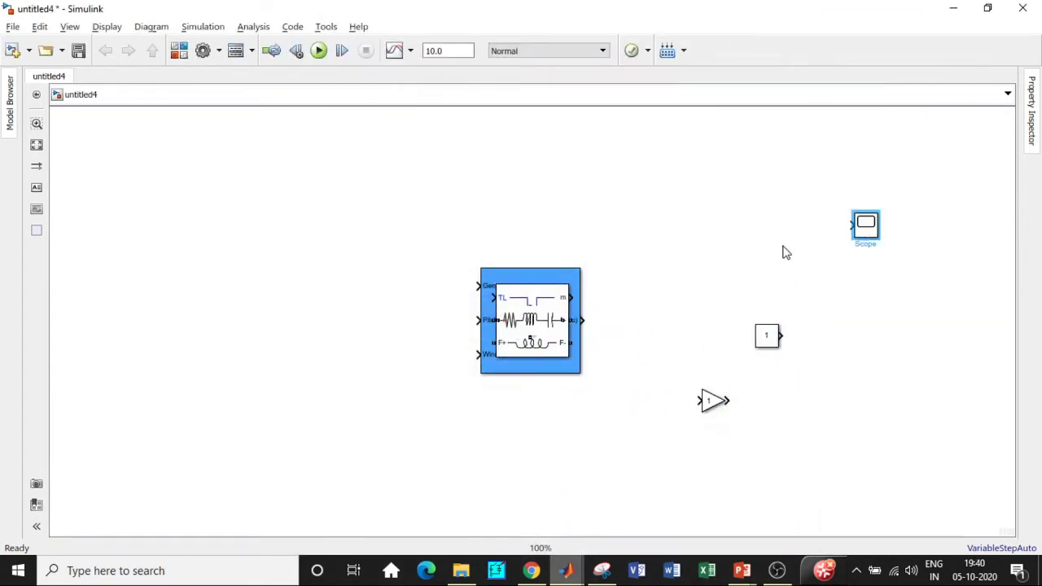
{"action": "left_click_drag", "start_coordinate": [530, 319], "coordinate": [667, 282]}
{"action": "left_click_drag", "start_coordinate": [530, 319], "coordinate": [472, 436]}
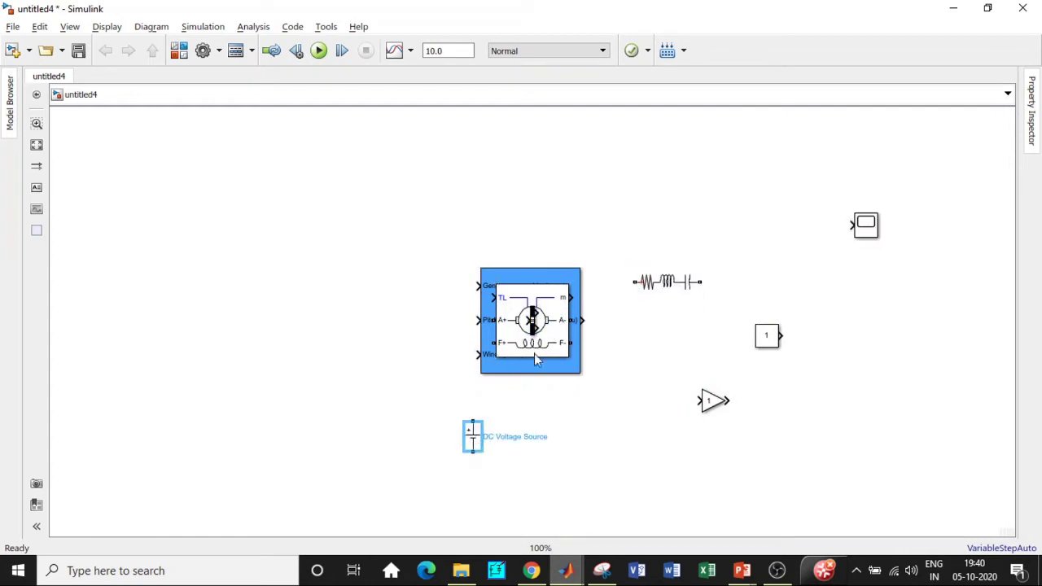
{"action": "left_click_drag", "start_coordinate": [561, 351], "coordinate": [624, 394]}
{"action": "left_click_drag", "start_coordinate": [530, 320], "coordinate": [669, 362]}
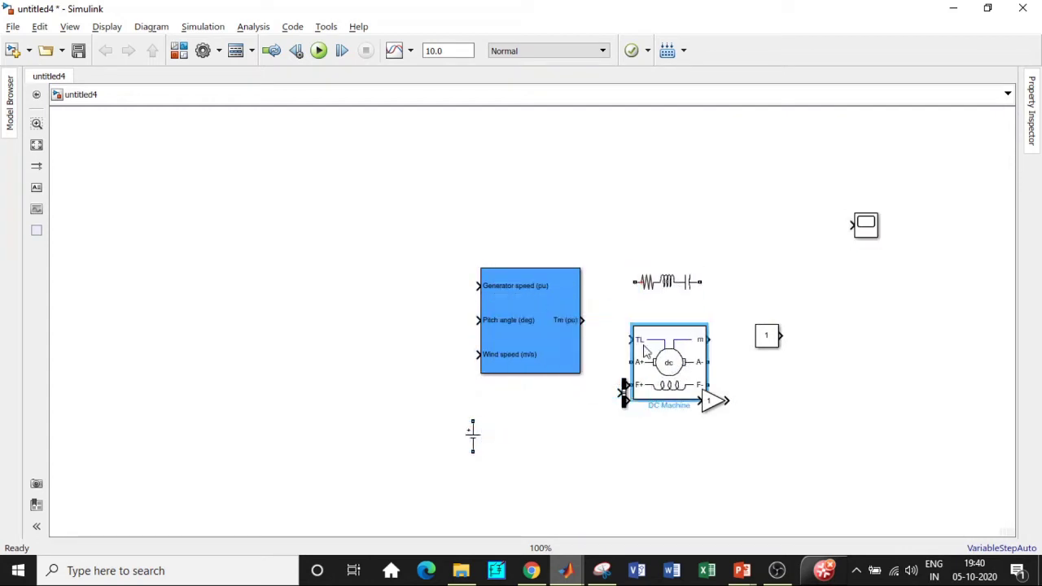
Position the Wind Turbine, Continuous, DC Machine, Series RLC Branch and DC Voltage Source blocks
{"action": "left_click_drag", "start_coordinate": [570, 340], "coordinate": [443, 264]}
{"action": "left_click_drag", "start_coordinate": [544, 328], "coordinate": [241, 145]}
{"action": "left_click_drag", "start_coordinate": [381, 218], "coordinate": [327, 215]}
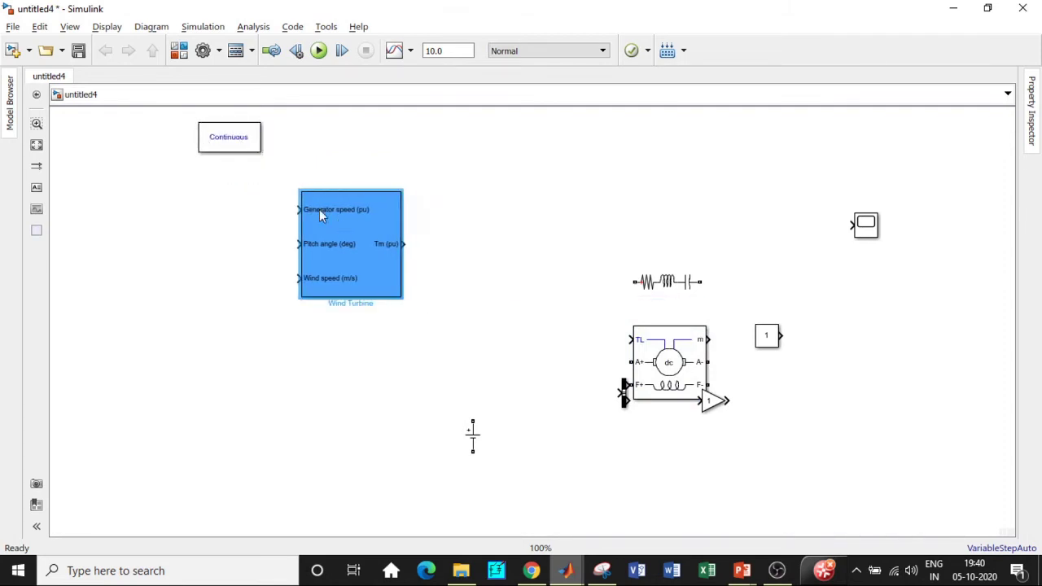
{"action": "left_click_drag", "start_coordinate": [641, 366], "coordinate": [513, 256]}
{"action": "left_click_drag", "start_coordinate": [654, 287], "coordinate": [392, 375]}
{"action": "left_click_drag", "start_coordinate": [476, 442], "coordinate": [481, 270]}
Rotate the DC Voltage Source, wire it to field F+/F-, and connect m to the Bus Selector
{"action": "key", "text": "ctrl+r"}
{"action": "left_click_drag", "start_coordinate": [536, 334], "coordinate": [569, 277]}
{"action": "left_click", "coordinate": [624, 391]}
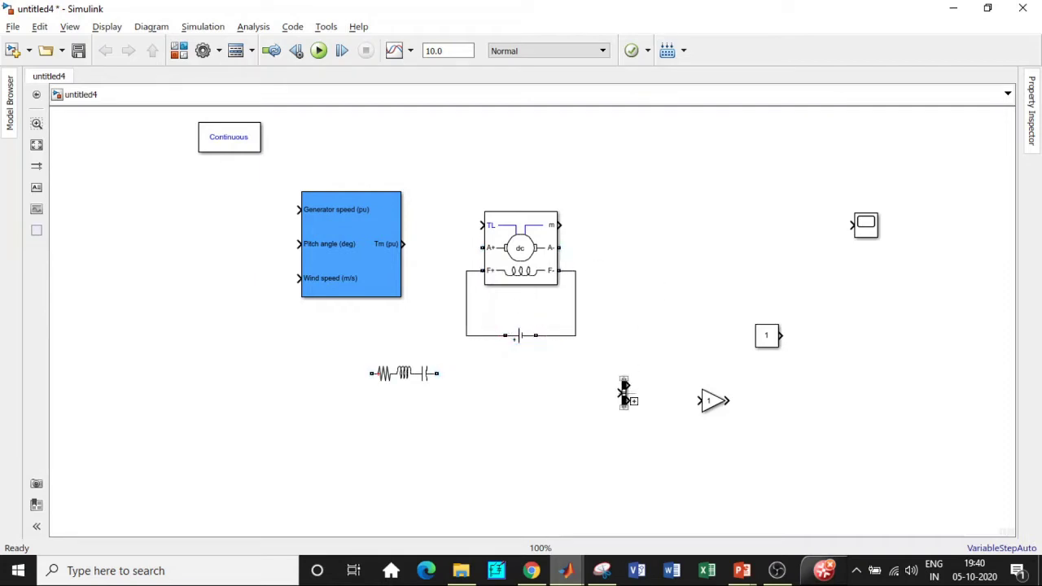
{"action": "left_click_drag", "start_coordinate": [624, 391], "coordinate": [655, 225]}
{"action": "left_click", "coordinate": [575, 226]}
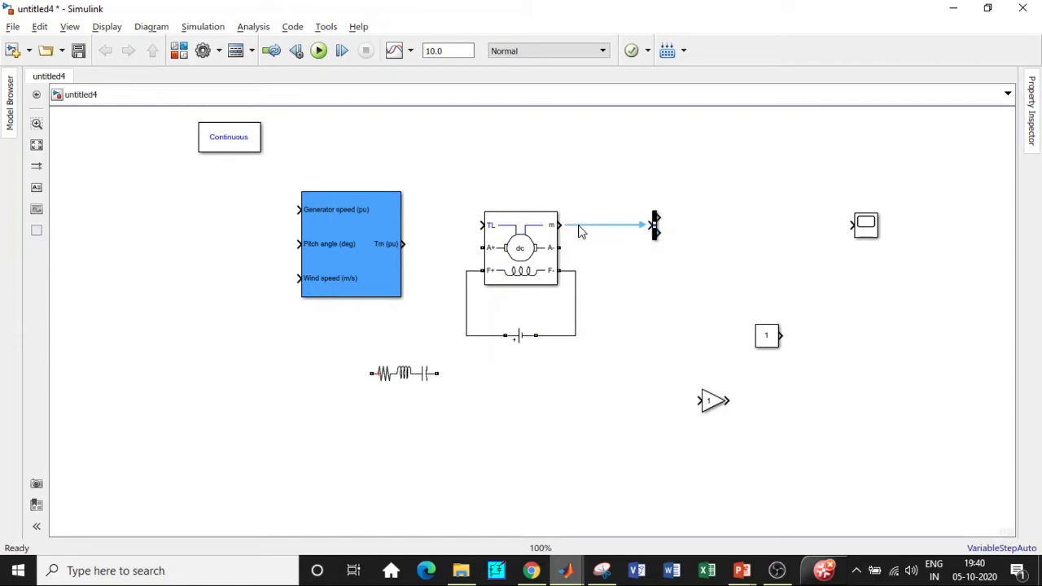
Configure the Bus Selector to output only the Speed wm (rad/s) signal
{"action": "left_click", "coordinate": [655, 227]}
{"action": "double_click", "coordinate": [655, 226]}
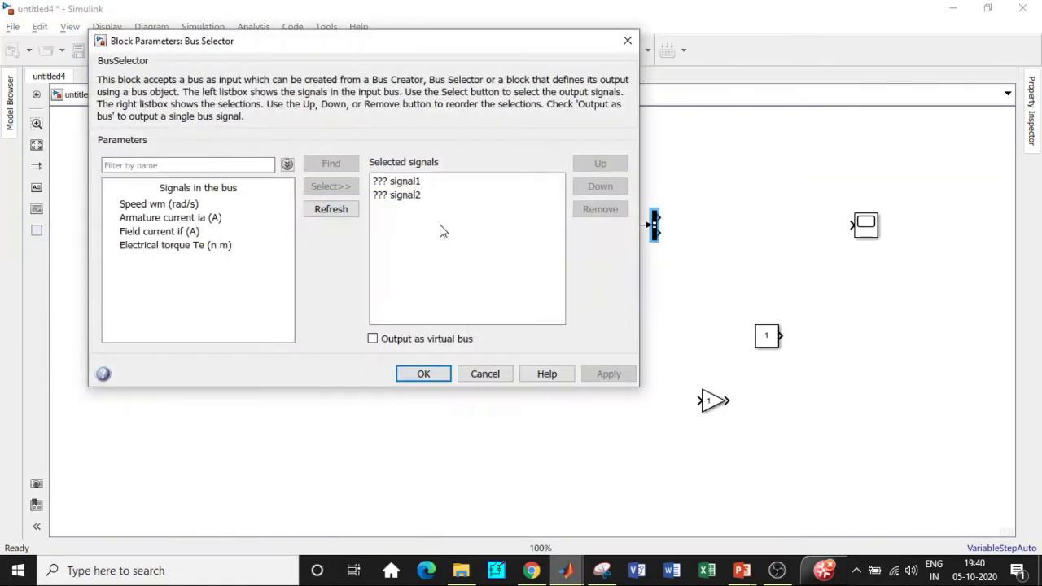
{"action": "left_click", "coordinate": [398, 184]}
{"action": "left_click", "coordinate": [405, 193]}
{"action": "key", "text": "Delete"}
{"action": "key", "text": "Delete"}
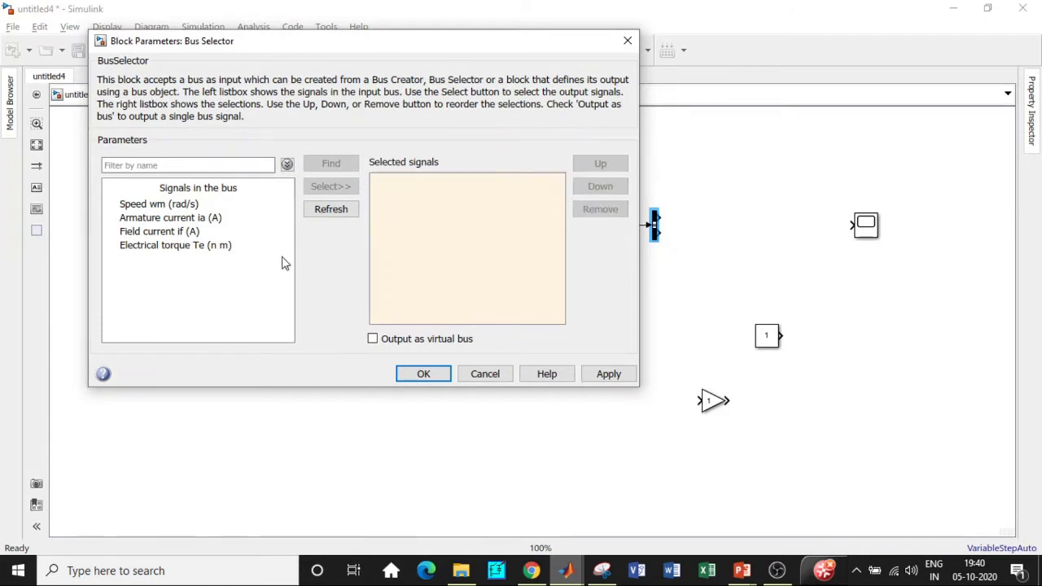
{"action": "left_click", "coordinate": [159, 204]}
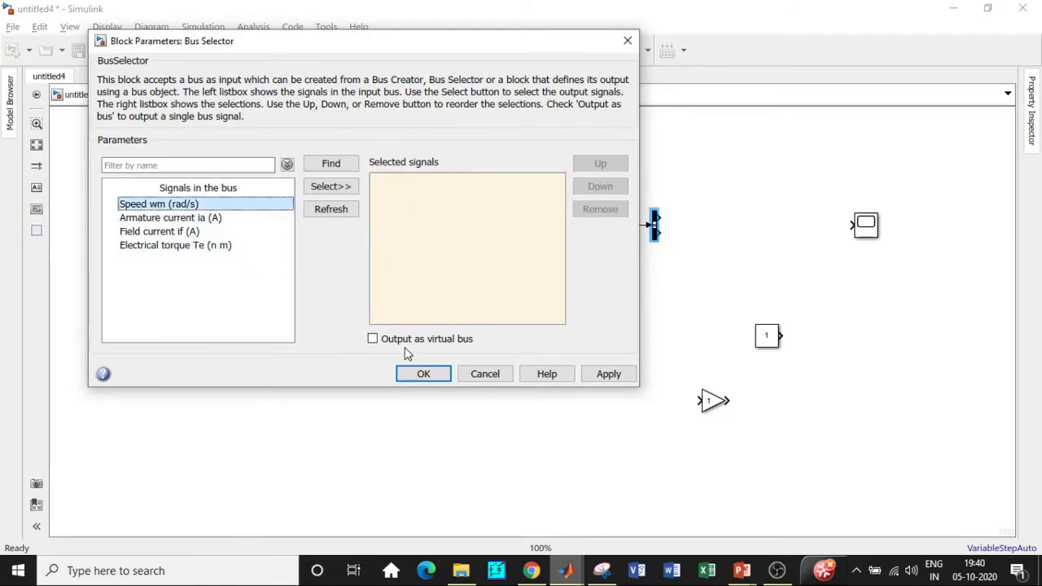
{"action": "left_click", "coordinate": [334, 209]}
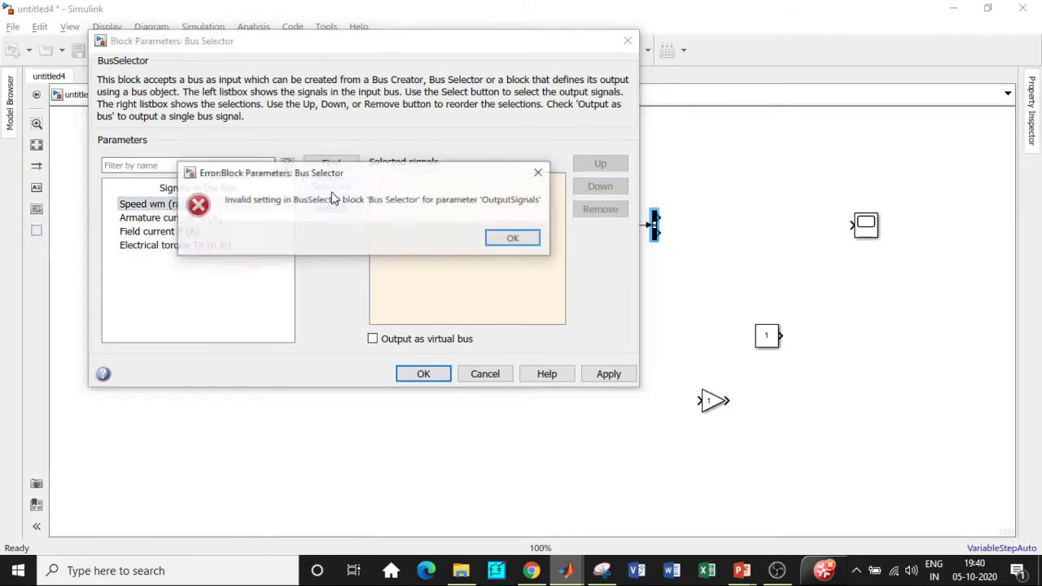
{"action": "left_click", "coordinate": [536, 173]}
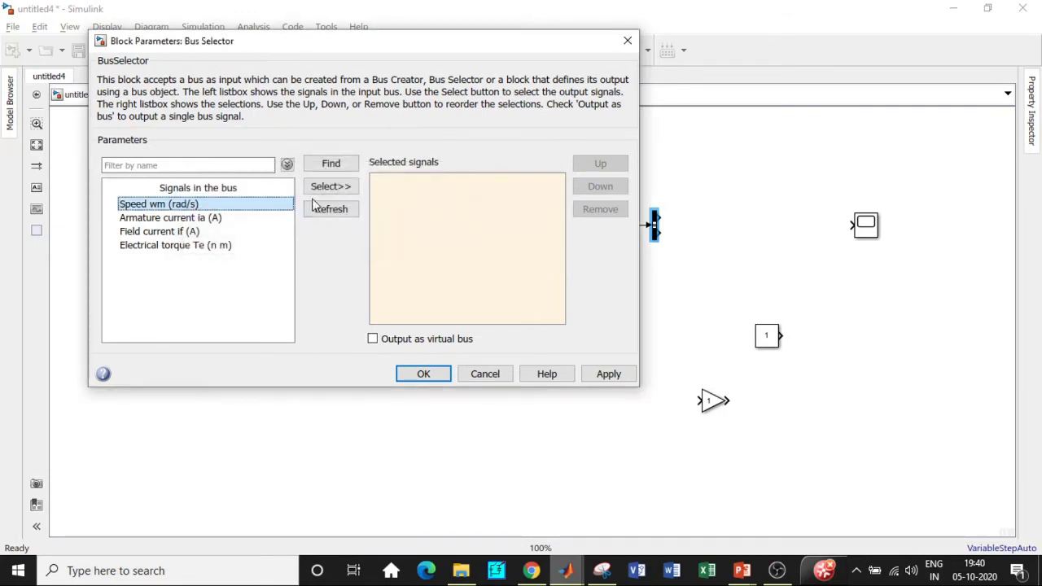
{"action": "left_click", "coordinate": [325, 191]}
{"action": "left_click", "coordinate": [424, 376]}
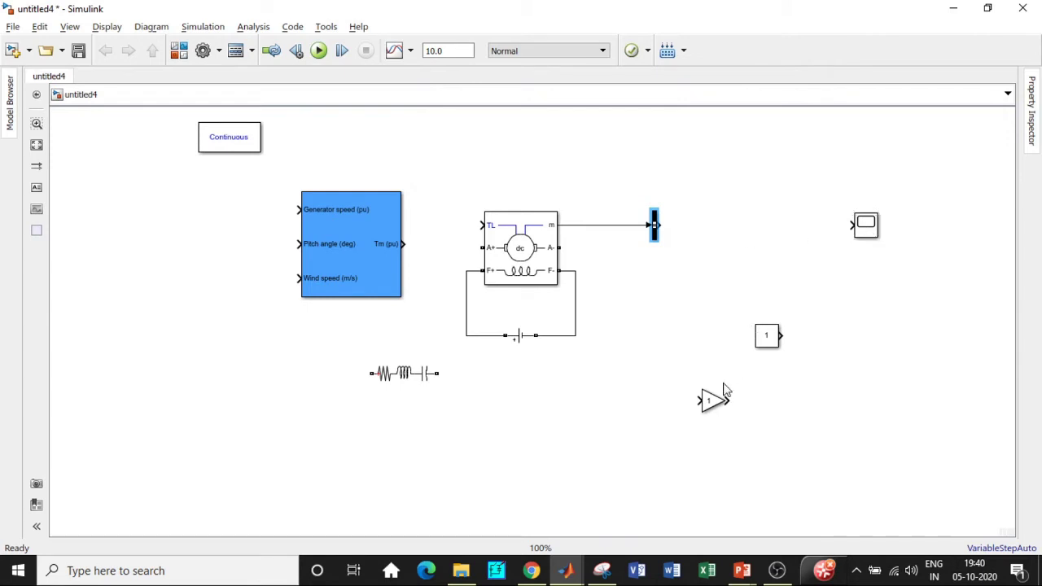
Place the Gain block before the Scope and connect the Bus Selector output to it
{"action": "left_click_drag", "start_coordinate": [723, 396], "coordinate": [741, 235]}
{"action": "double_click", "coordinate": [740, 231]}
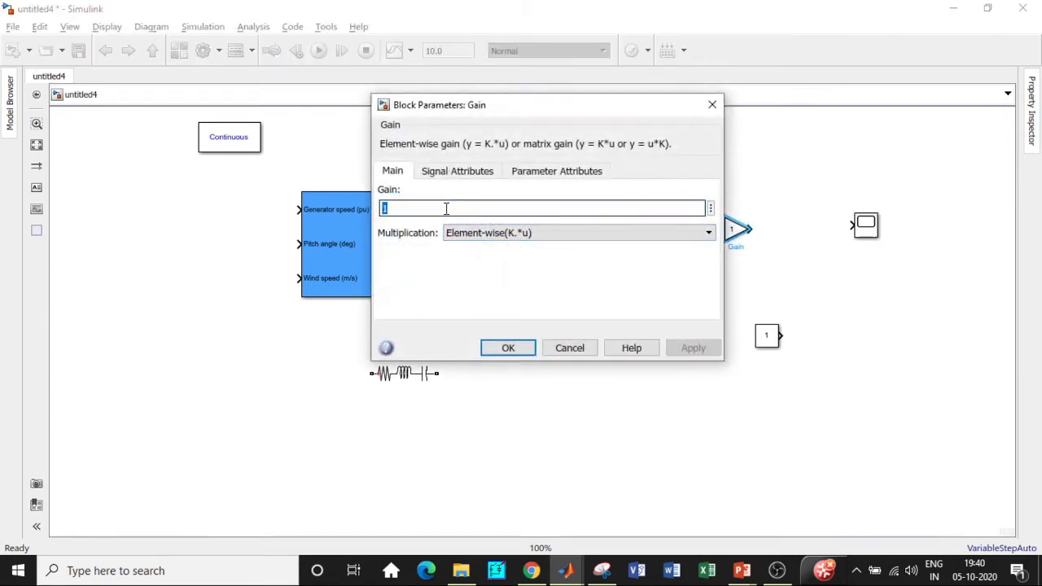
{"action": "left_click", "coordinate": [710, 104]}
{"action": "left_click_drag", "start_coordinate": [659, 225], "coordinate": [723, 230]}
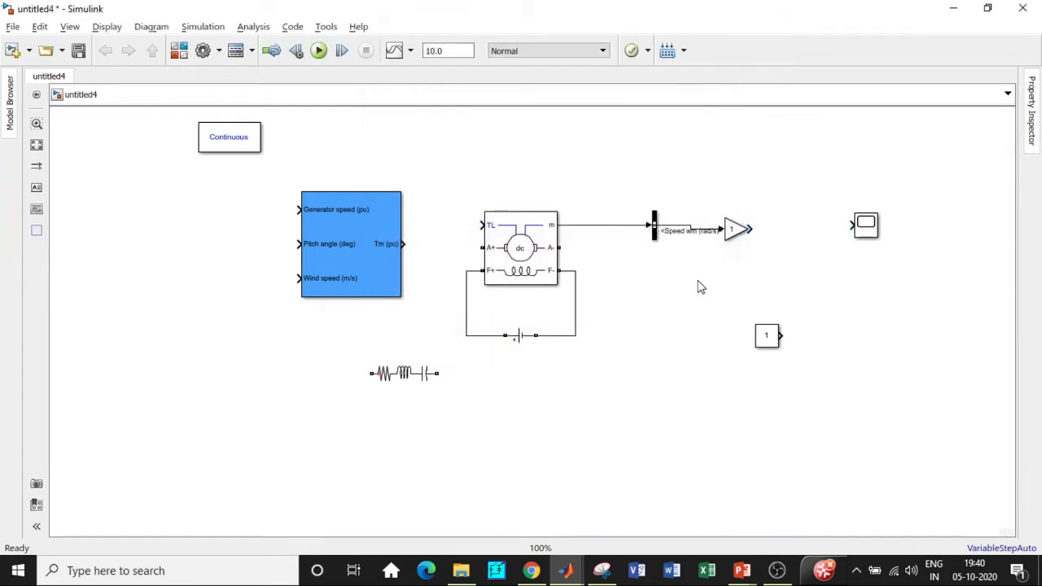
Set the Gain value to 30/pi
{"action": "double_click", "coordinate": [736, 229]}
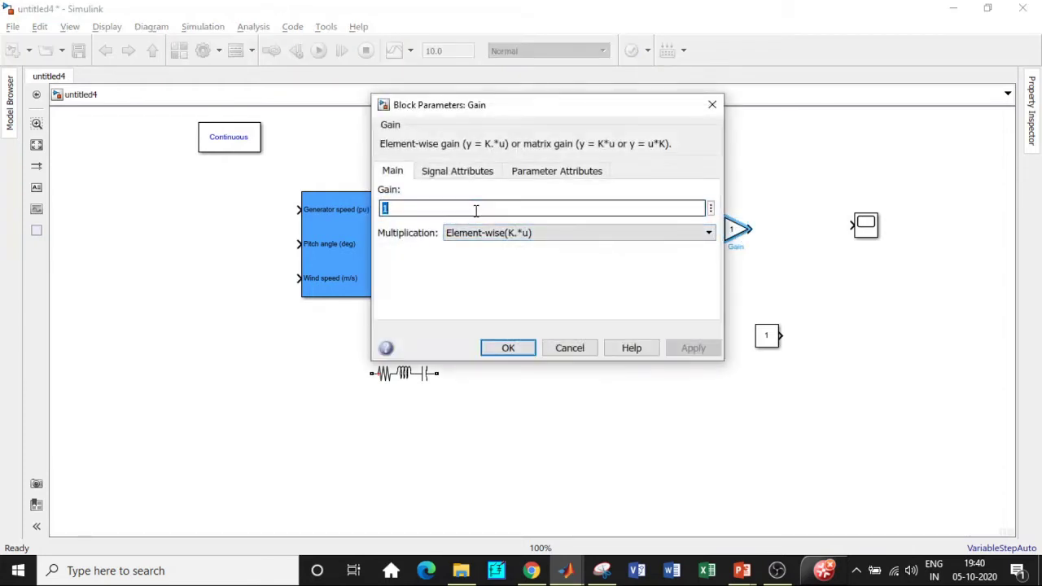
{"action": "type", "text": "30/pi"}
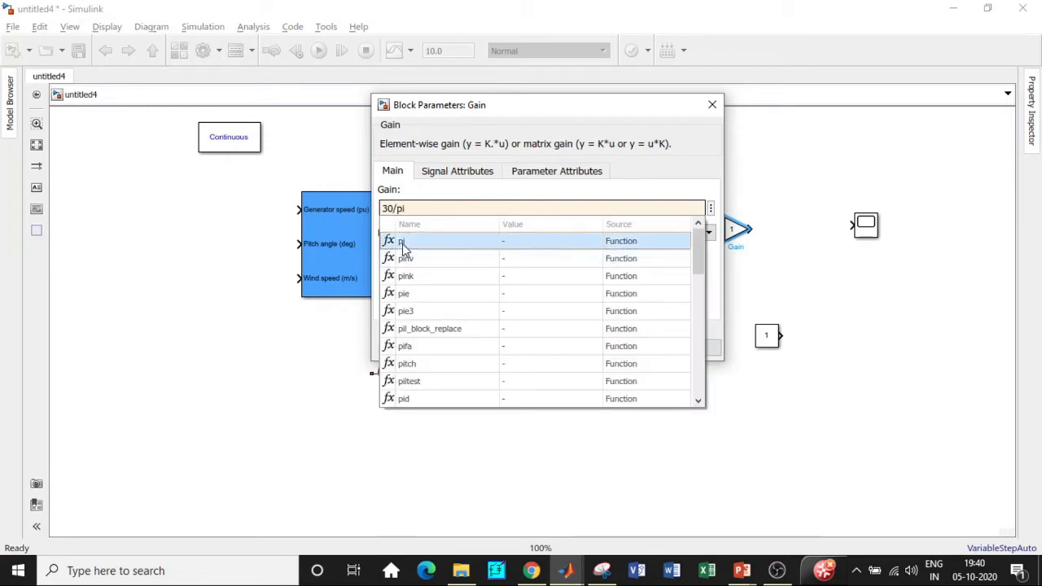
{"action": "left_click", "coordinate": [508, 347]}
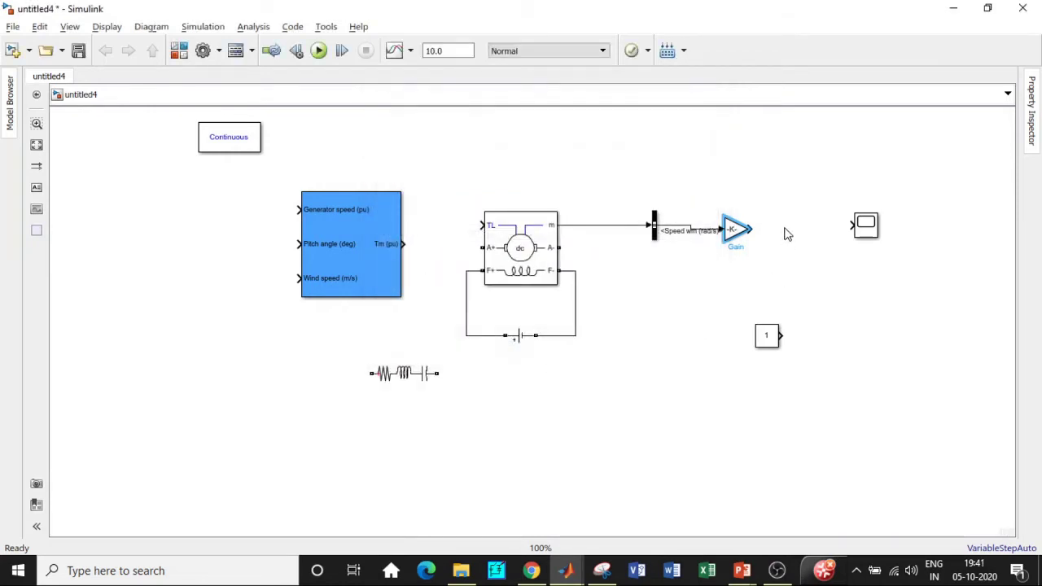
Wire the Gain to the Scope and the turbine's Tm output to the DC Machine's TL input
{"action": "left_click_drag", "start_coordinate": [751, 229], "coordinate": [852, 224]}
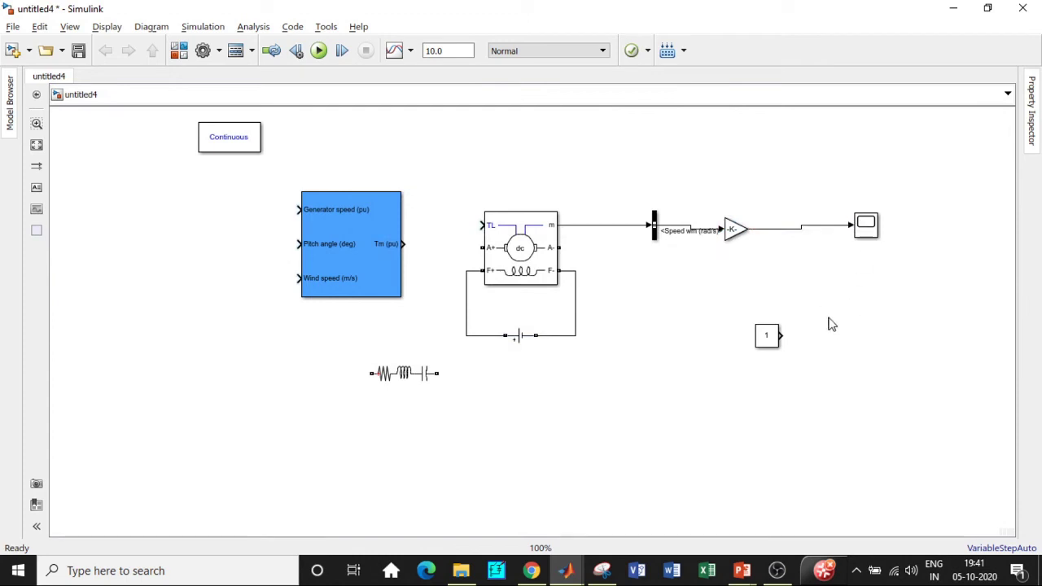
{"action": "left_click_drag", "start_coordinate": [769, 336], "coordinate": [170, 192]}
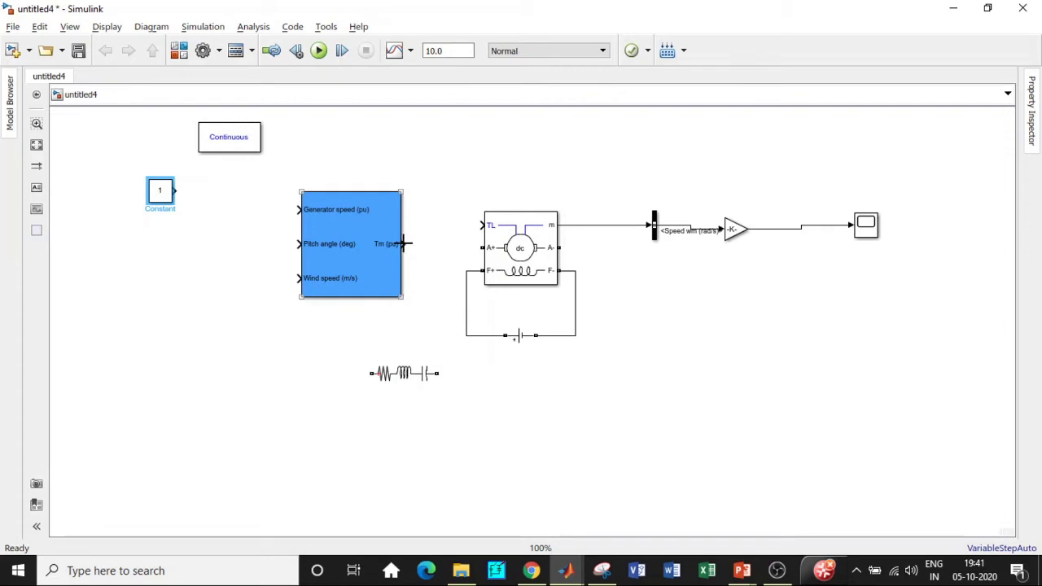
{"action": "left_click_drag", "start_coordinate": [405, 244], "coordinate": [482, 226]}
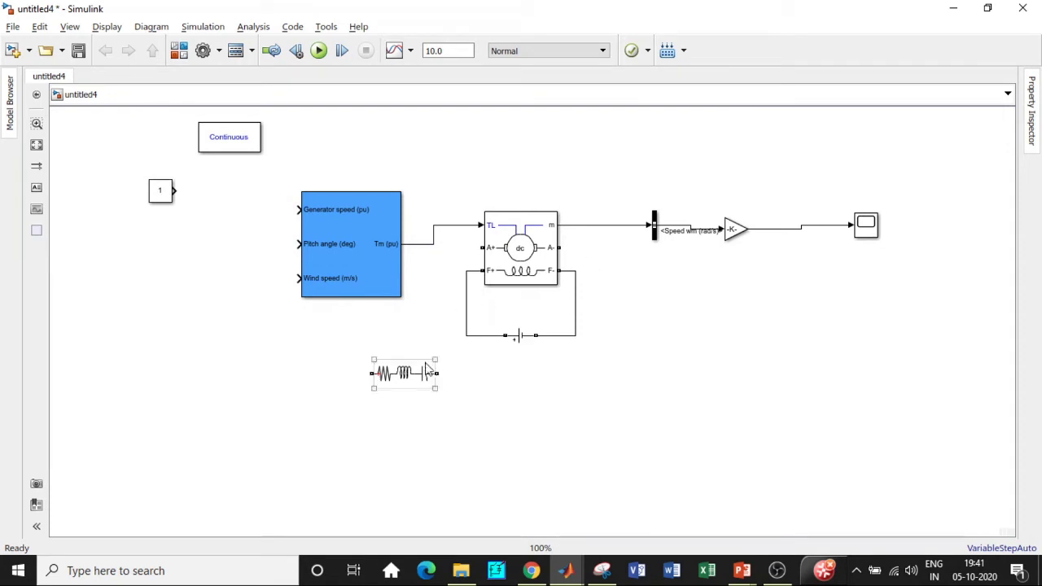
Rotate the Series RLC Branch vertical and wire it across armature terminals A+ and A-
{"action": "left_click_drag", "start_coordinate": [403, 375], "coordinate": [398, 410]}
{"action": "key", "text": "ctrl+r"}
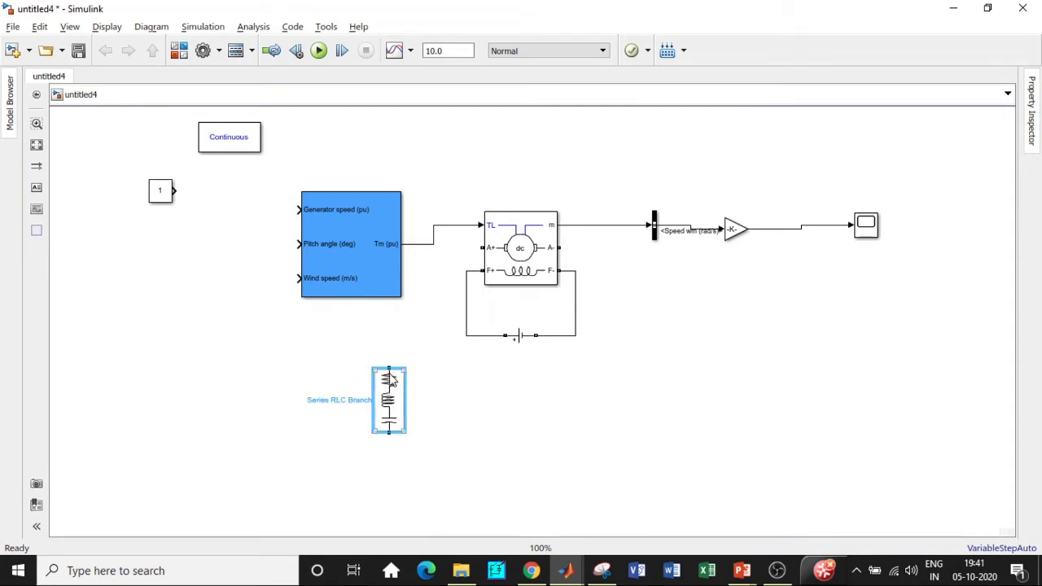
{"action": "left_click_drag", "start_coordinate": [388, 369], "coordinate": [479, 249]}
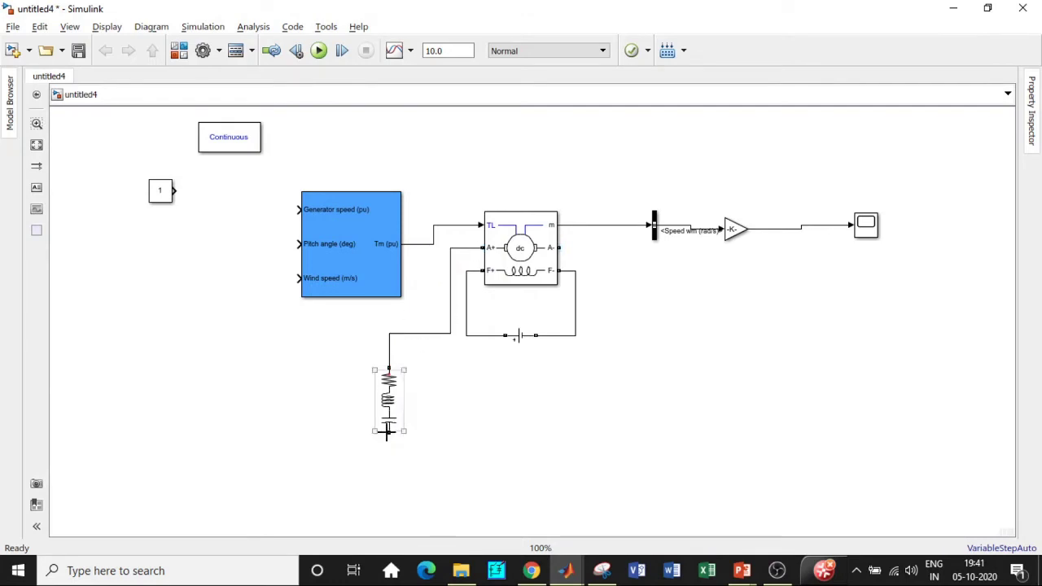
{"action": "left_click_drag", "start_coordinate": [388, 432], "coordinate": [570, 249]}
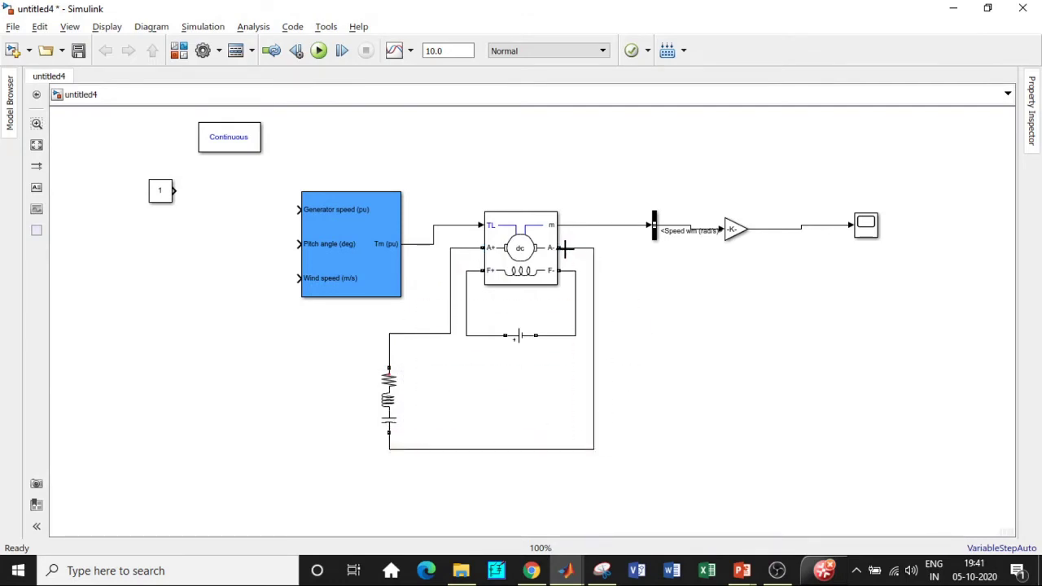
Make the Series RLC Branch a pure R branch with 100-ohm resistance
{"action": "double_click", "coordinate": [388, 399]}
{"action": "left_click", "coordinate": [540, 282]}
{"action": "left_click", "coordinate": [523, 307]}
{"action": "double_click", "coordinate": [489, 323]}
{"action": "left_click", "coordinate": [504, 324]}
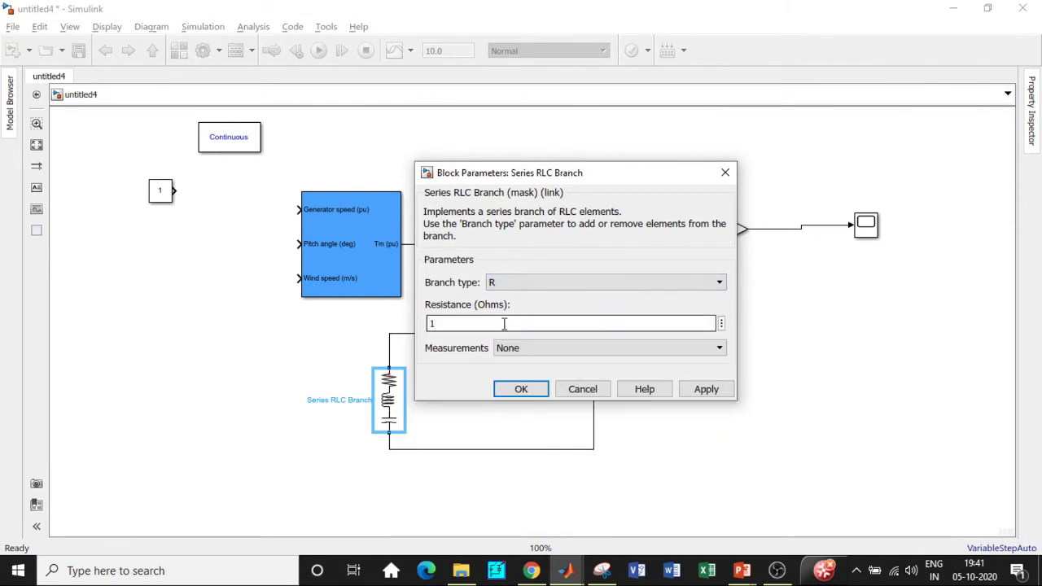
{"action": "type", "text": "00"}
{"action": "left_click", "coordinate": [521, 389]}
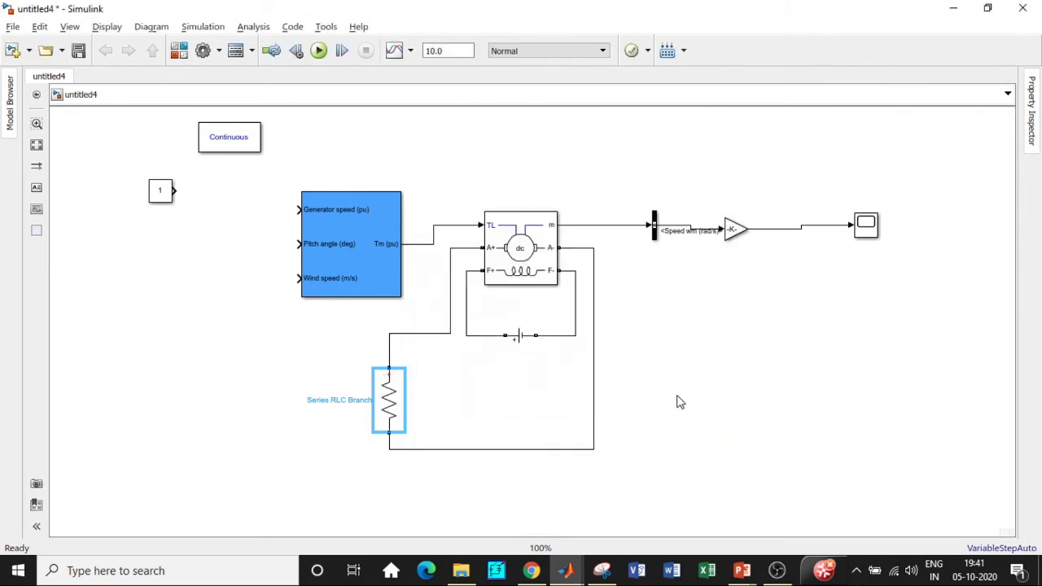
Set the DC Machine to the 5HP 240V 1750RPM Field:300V preset model
{"action": "double_click", "coordinate": [521, 246]}
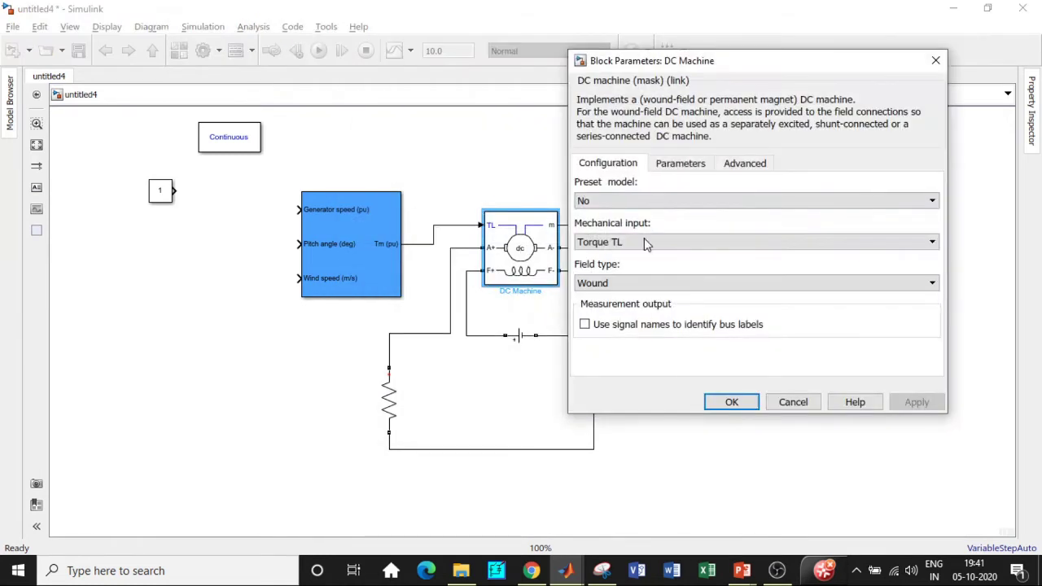
{"action": "left_click", "coordinate": [687, 201]}
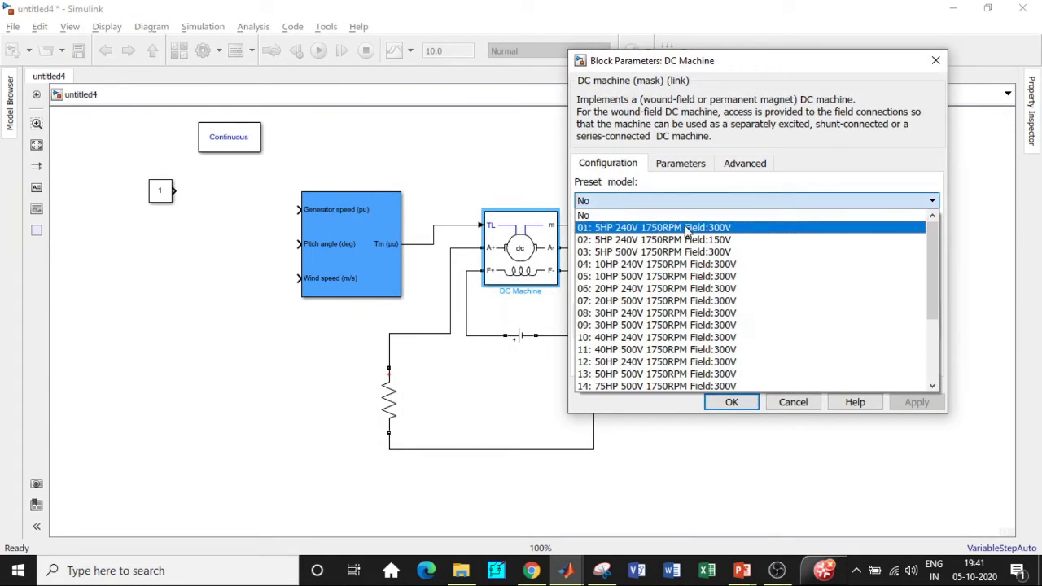
{"action": "left_click", "coordinate": [688, 228]}
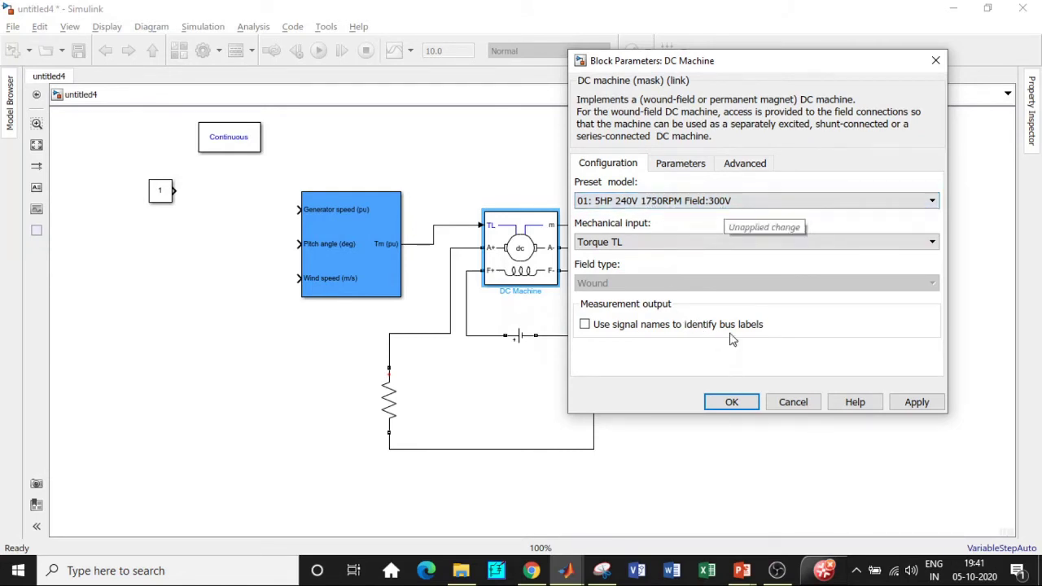
{"action": "left_click", "coordinate": [732, 402]}
Set the DC Voltage Source amplitude to 300 V
{"action": "double_click", "coordinate": [521, 334]}
{"action": "double_click", "coordinate": [593, 339]}
{"action": "type", "text": "300"}
{"action": "left_click", "coordinate": [648, 402]}
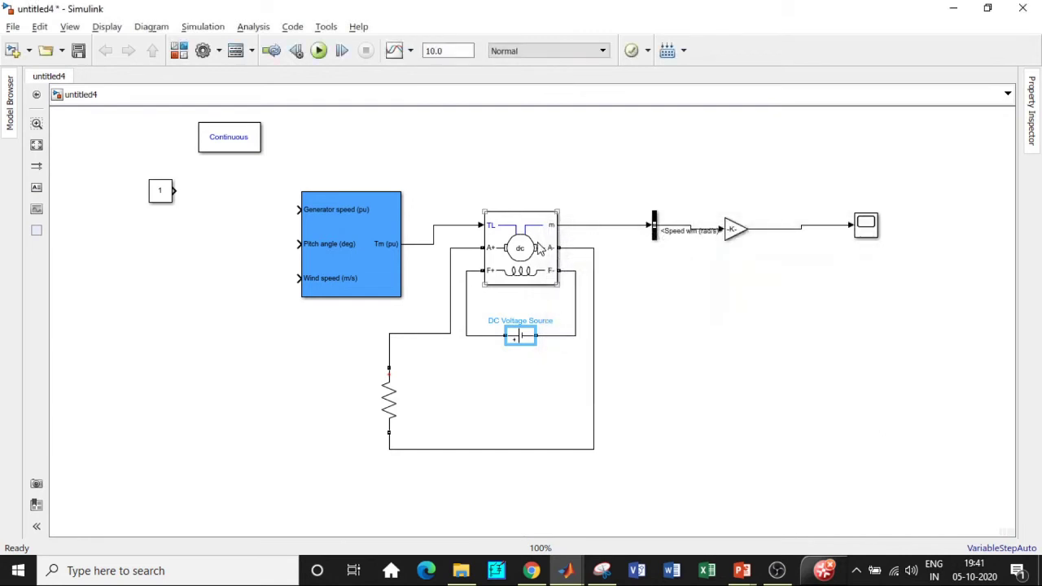
Reopen the Series RLC Branch settings to check them, then close the dialog
{"action": "left_click", "coordinate": [388, 397]}
{"action": "double_click", "coordinate": [388, 397]}
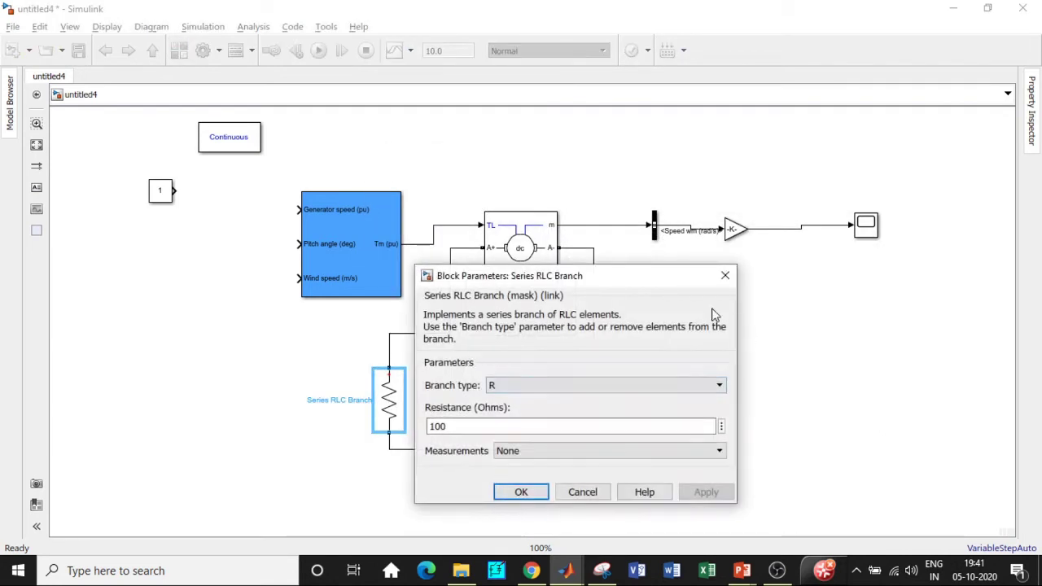
{"action": "left_click", "coordinate": [723, 285]}
{"action": "left_click", "coordinate": [736, 326]}
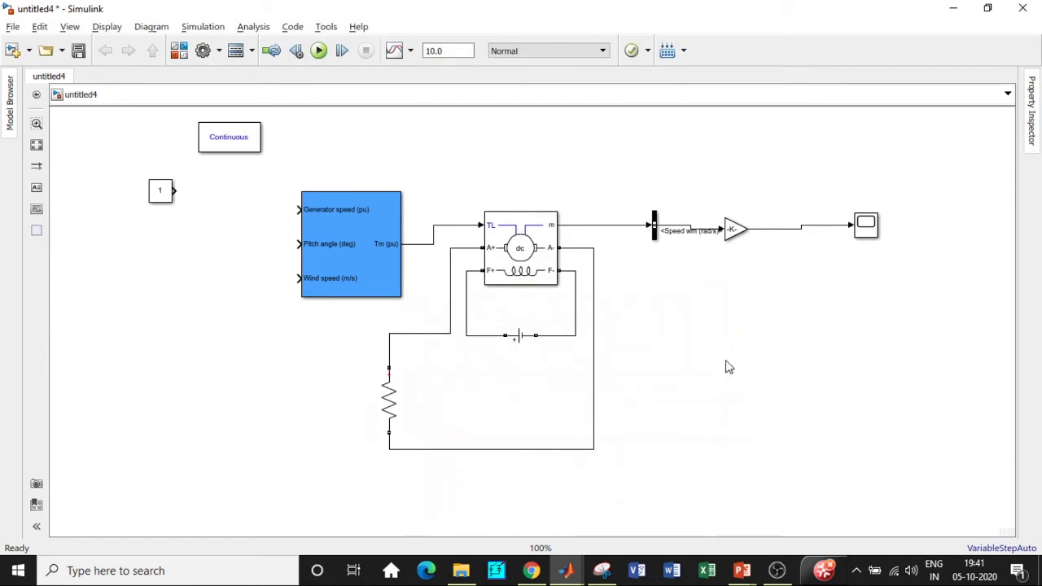
Line up Constant 1 with Generator speed and set the turbine's nominal mechanical power to 200 W
{"action": "left_click_drag", "start_coordinate": [153, 204], "coordinate": [180, 223]}
{"action": "double_click", "coordinate": [367, 257]}
{"action": "double_click", "coordinate": [648, 263]}
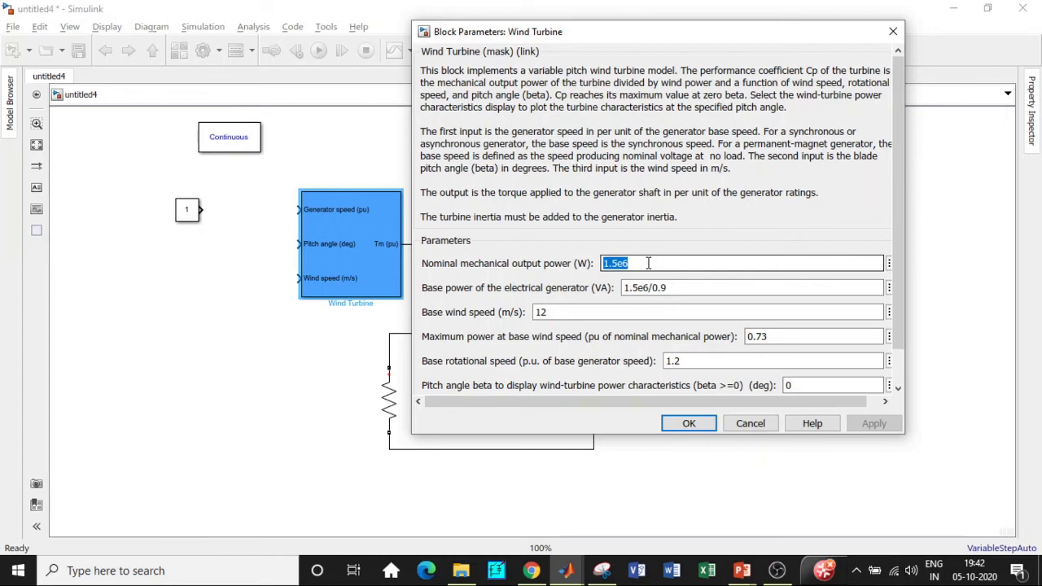
{"action": "type", "text": "2"}
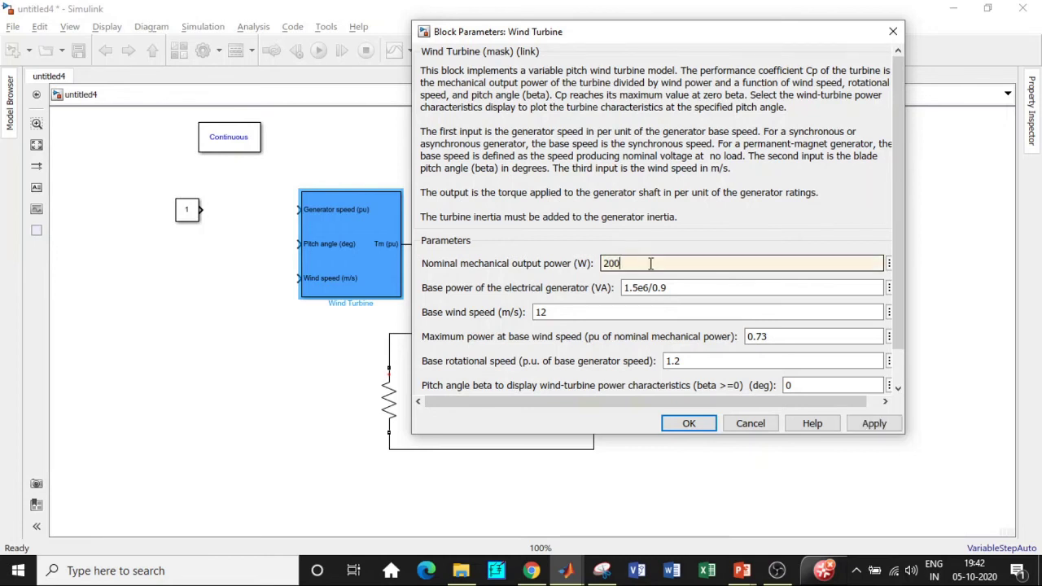
{"action": "type", "text": "00"}
Change the generator base power from 1.5e6/0.9 to 200/0.9 VA
{"action": "left_click", "coordinate": [649, 288]}
{"action": "double_click", "coordinate": [649, 287]}
{"action": "left_click", "coordinate": [649, 287]}
{"action": "left_click_drag", "start_coordinate": [649, 287], "coordinate": [625, 288]}
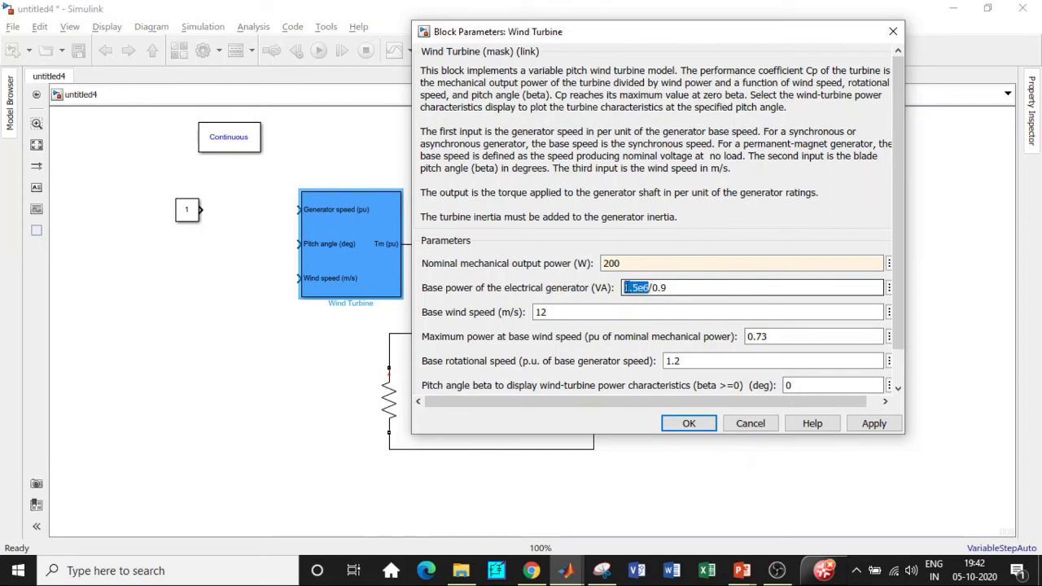
{"action": "type", "text": "200"}
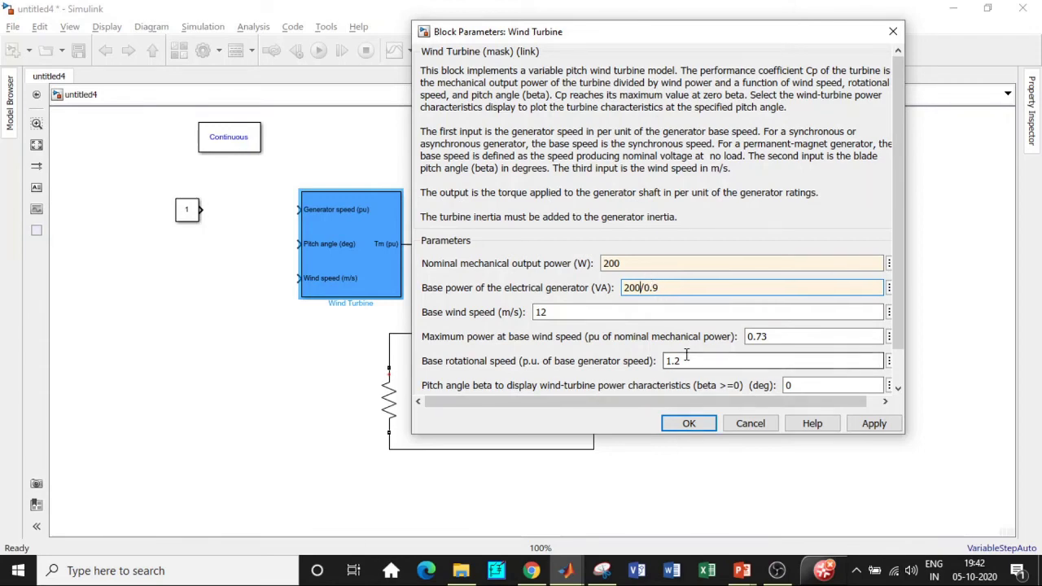
Wire a Constant block and two copies to the turbine's generator speed, pitch angle and wind speed inputs
{"action": "left_click", "coordinate": [689, 424]}
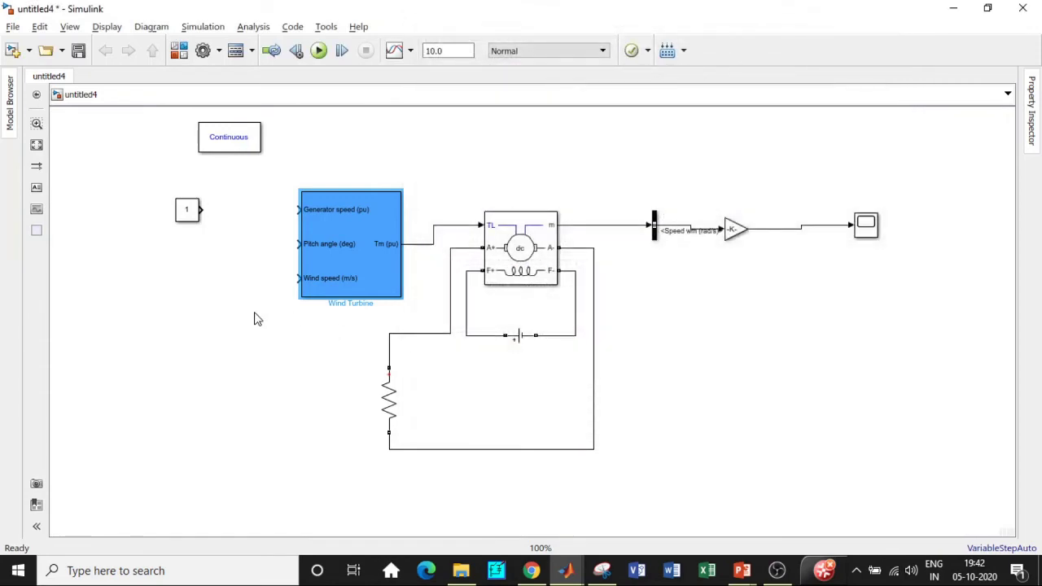
{"action": "left_click_drag", "start_coordinate": [202, 210], "coordinate": [296, 209]}
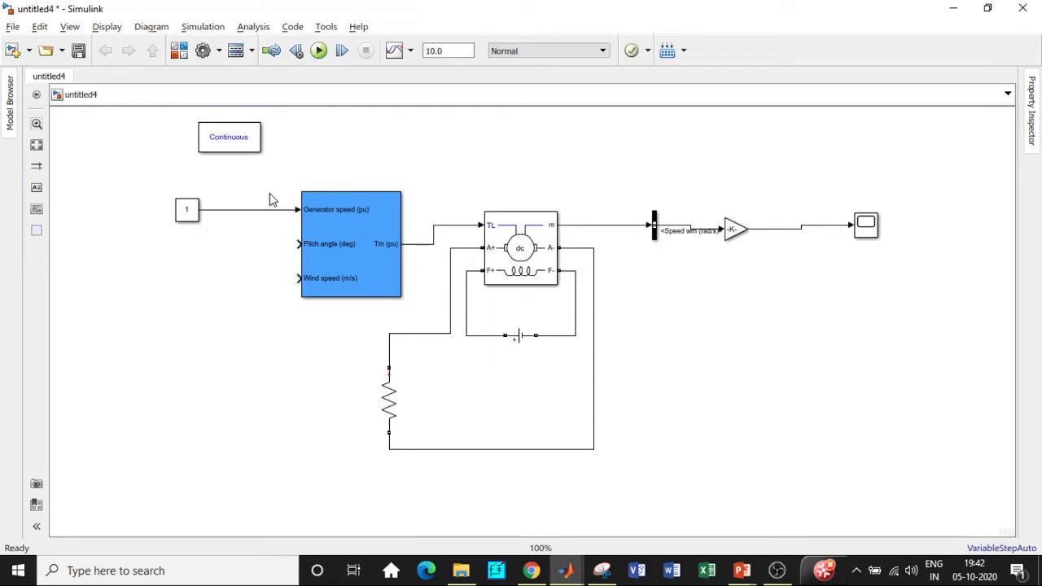
{"action": "left_click", "coordinate": [192, 210]}
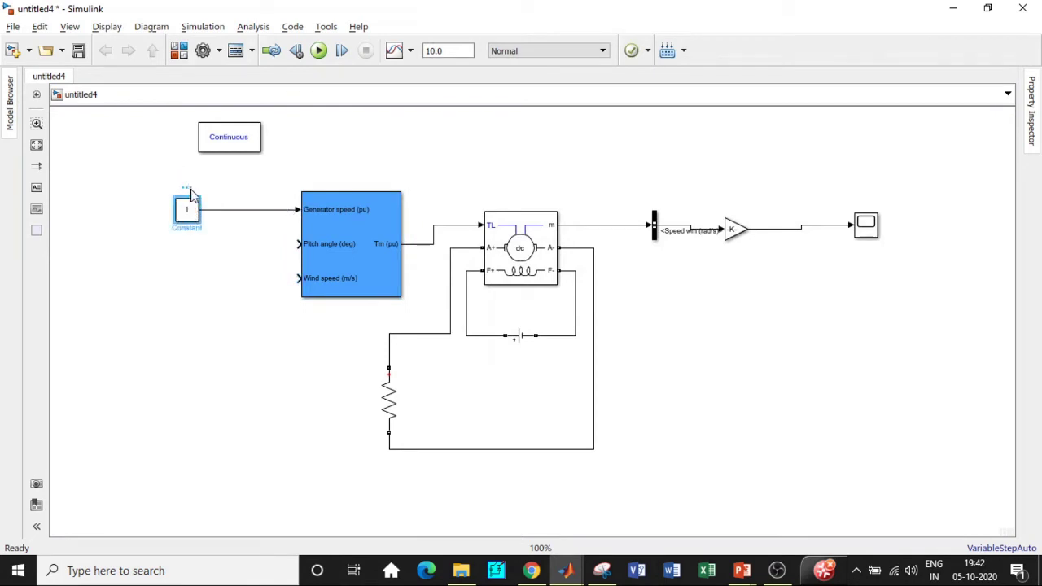
{"action": "left_click_drag", "start_coordinate": [194, 201], "coordinate": [297, 243]}
{"action": "left_click", "coordinate": [189, 272]}
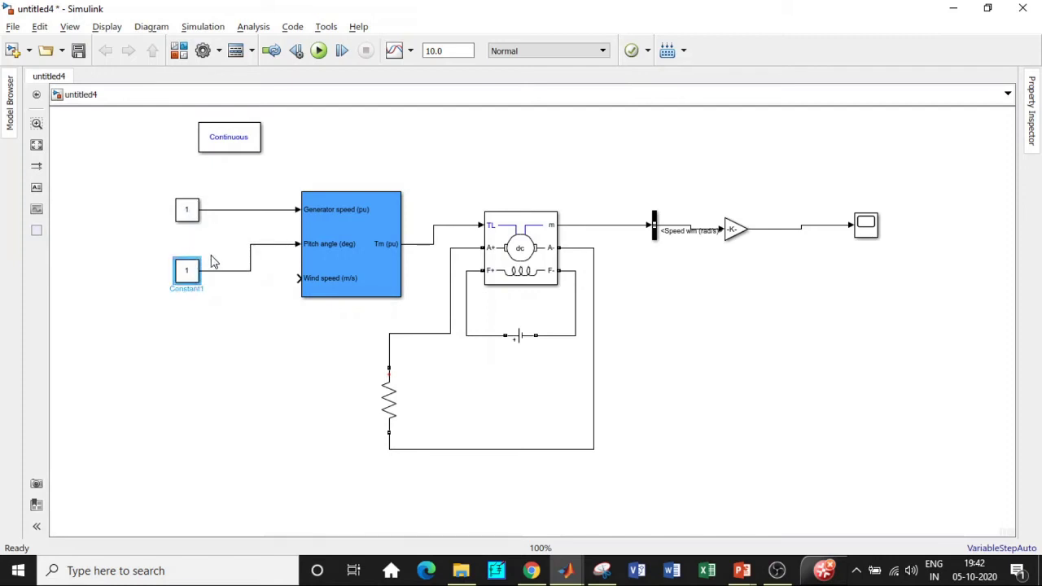
{"action": "key", "text": "ctrl+c"}
{"action": "key", "text": "ctrl+v"}
{"action": "mouse_move", "coordinate": [200, 283]}
{"action": "left_mouse_down"}
{"action": "mouse_move", "coordinate": [188, 317]}
{"action": "mouse_move", "coordinate": [297, 277]}
{"action": "left_mouse_up"}
Set the three constants to 1.2 (generator speed), 0 (pitch angle) and 75 (wind speed)
{"action": "double_click", "coordinate": [187, 210]}
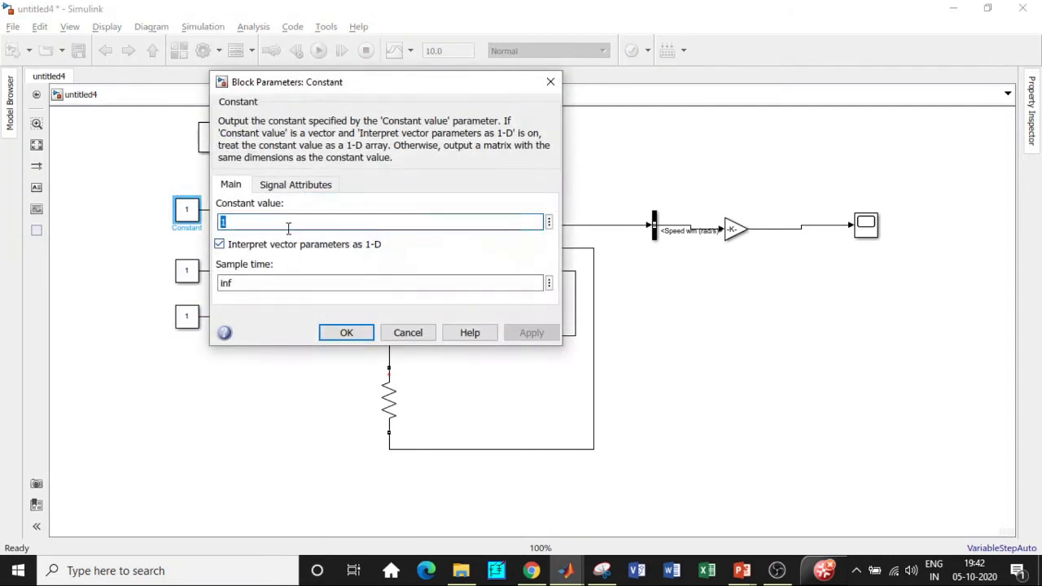
{"action": "type", "text": "."}
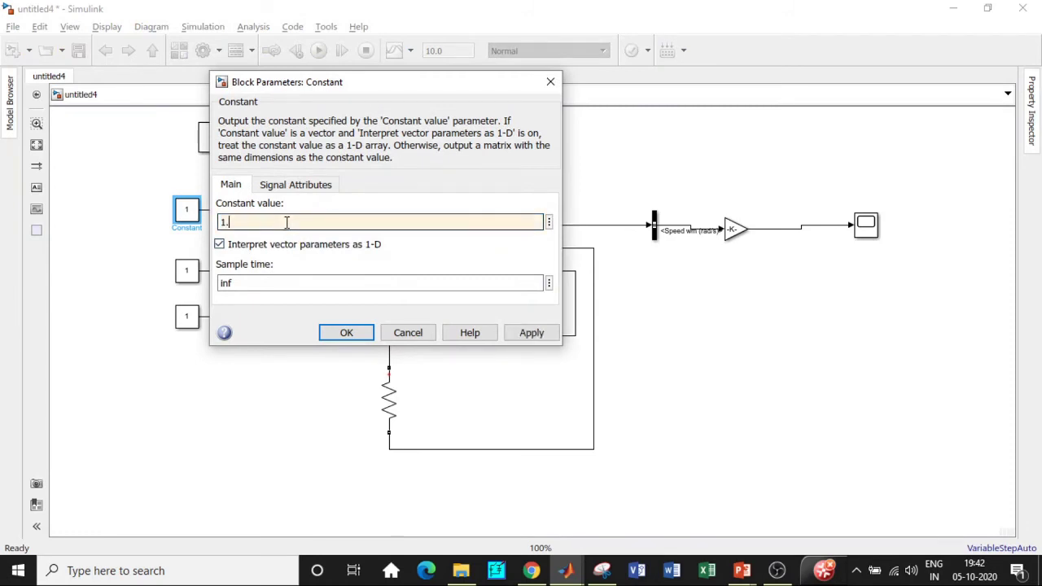
{"action": "type", "text": "2"}
{"action": "left_click", "coordinate": [345, 331]}
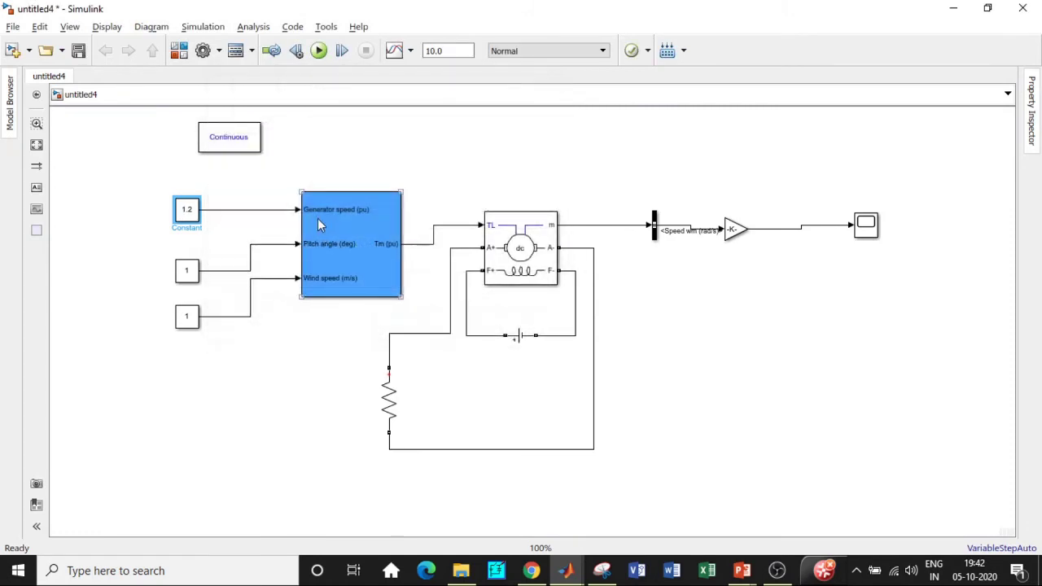
{"action": "double_click", "coordinate": [187, 270]}
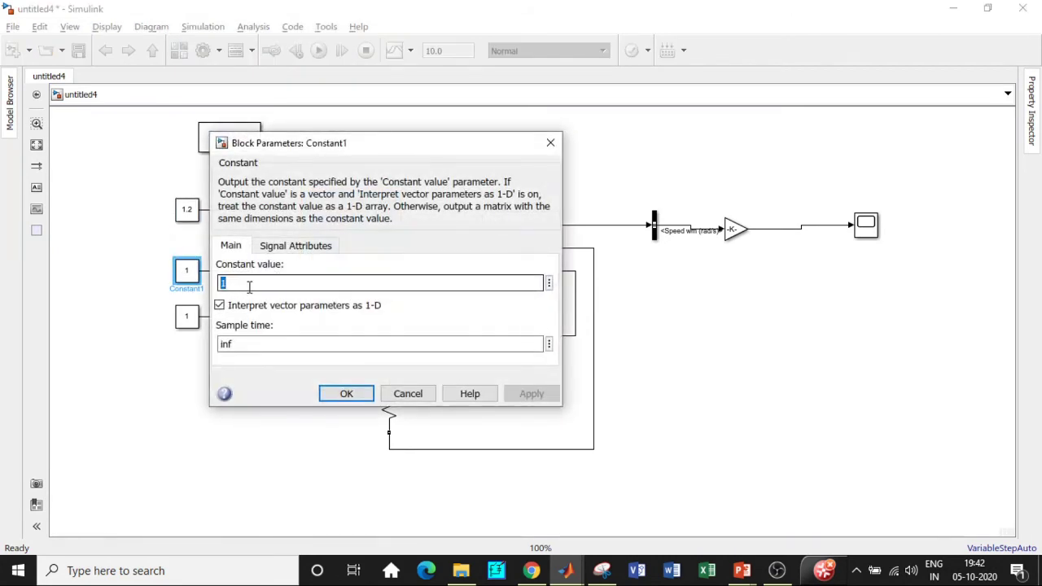
{"action": "type", "text": "0"}
{"action": "left_click", "coordinate": [346, 392]}
{"action": "left_click", "coordinate": [189, 317]}
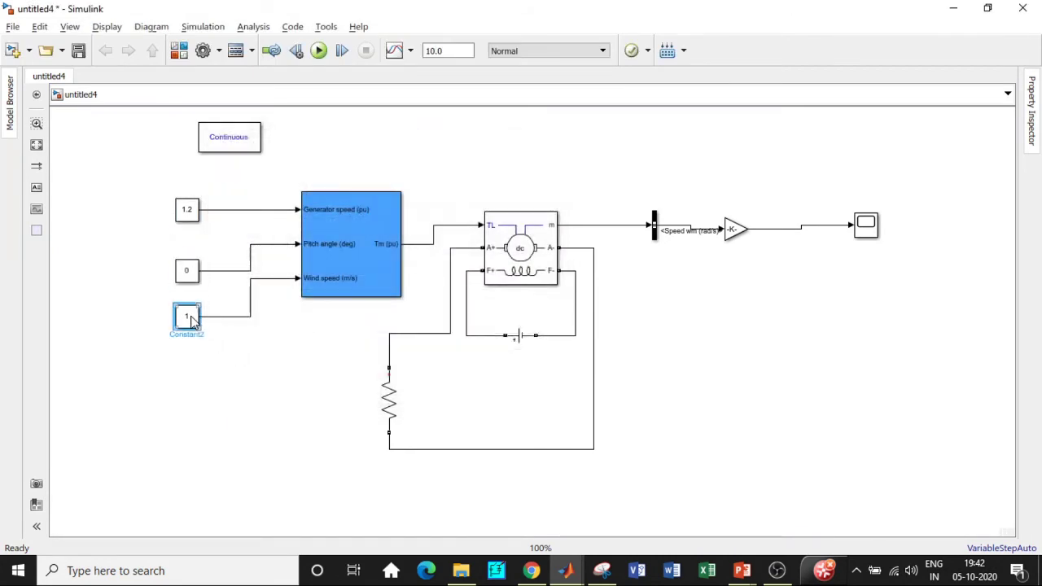
{"action": "double_click", "coordinate": [190, 317]}
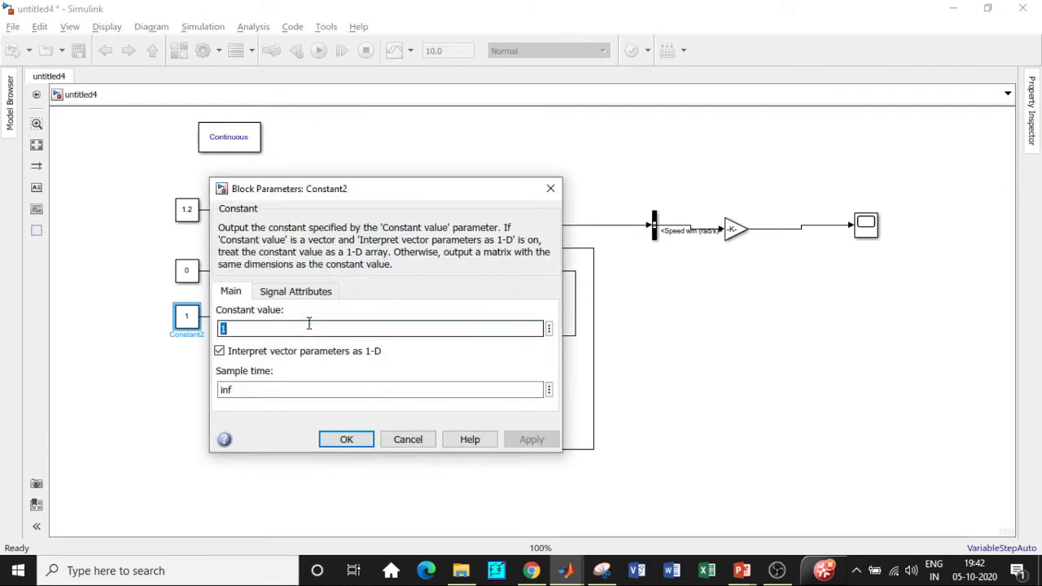
{"action": "type", "text": "75"}
{"action": "left_click", "coordinate": [342, 441]}
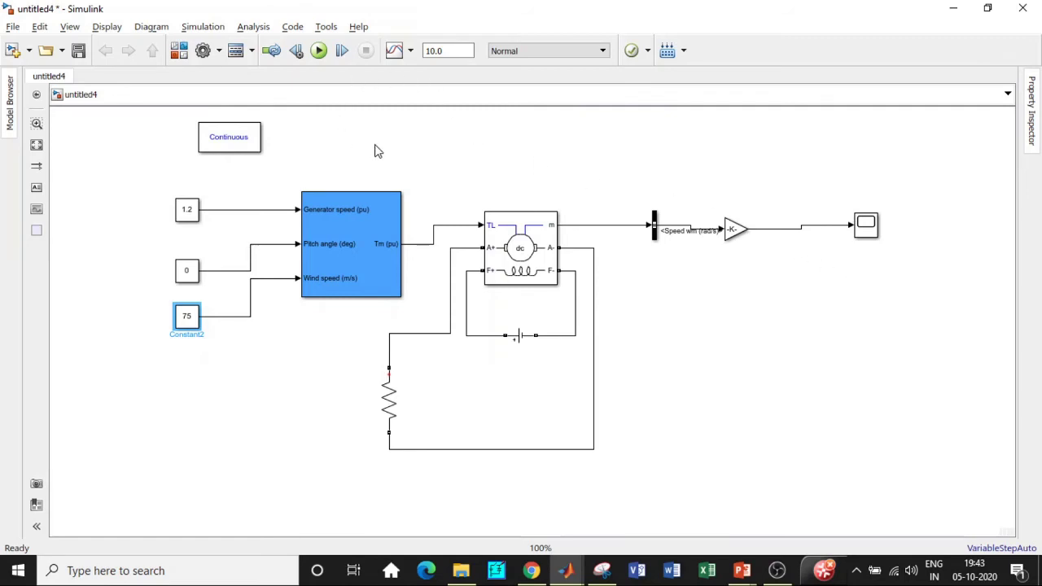
Set powergui's simulation type to Discrete with a 5e-05 s sample time
{"action": "double_click", "coordinate": [222, 143]}
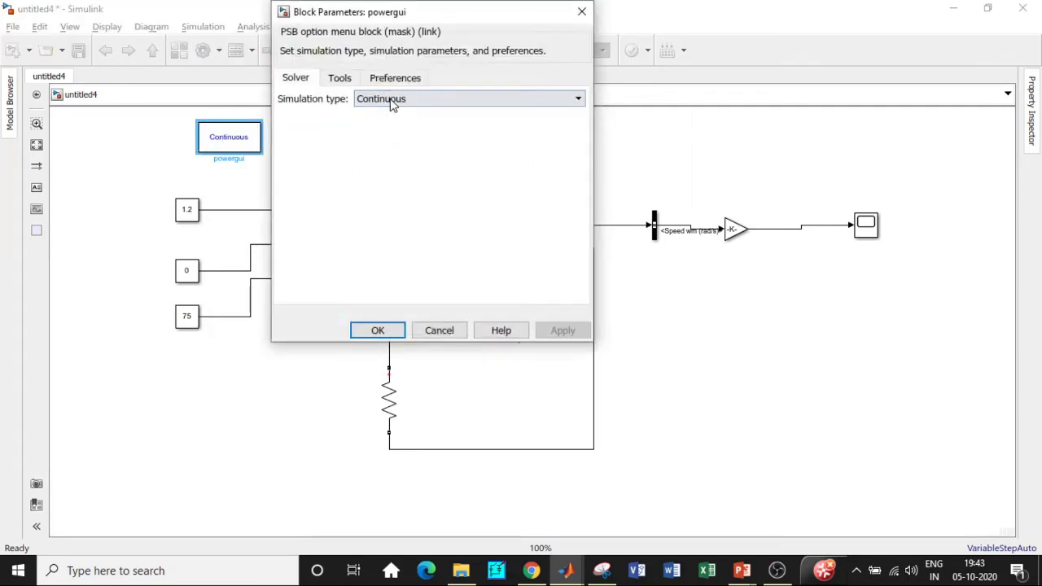
{"action": "left_click", "coordinate": [391, 99]}
{"action": "left_click", "coordinate": [388, 128]}
{"action": "left_click", "coordinate": [442, 309]}
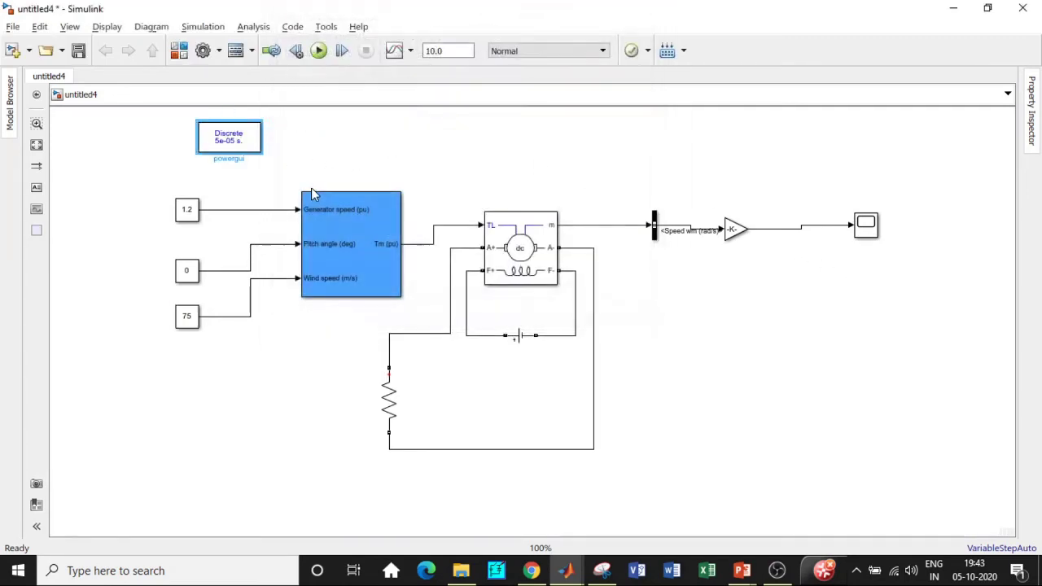
{"action": "left_click", "coordinate": [446, 51]}
Run the model and inspect the maximized Scope plot, with speed levelling just above 1400
{"action": "left_click", "coordinate": [319, 51]}
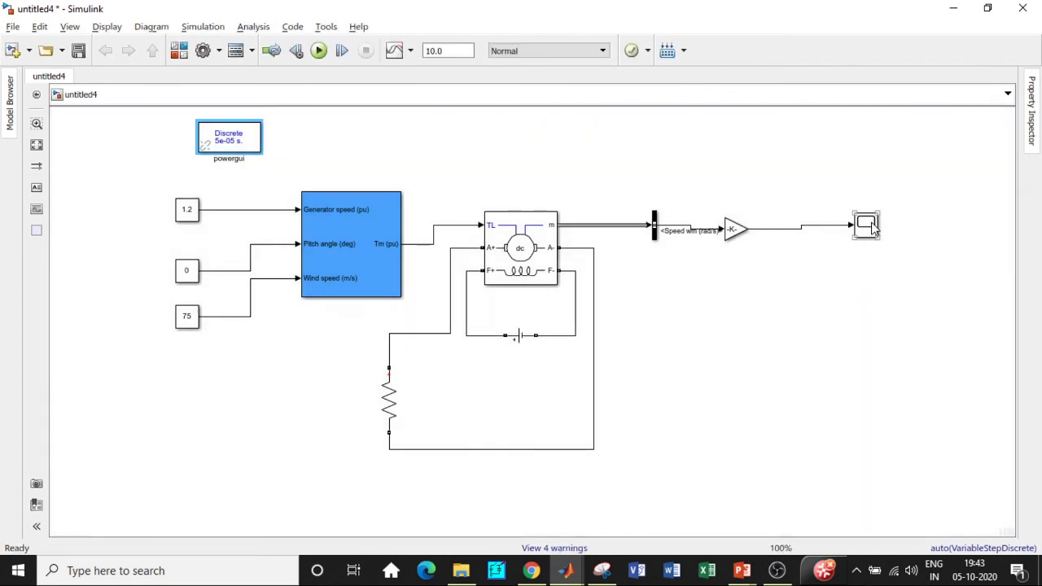
{"action": "left_click", "coordinate": [871, 229]}
{"action": "double_click", "coordinate": [871, 229]}
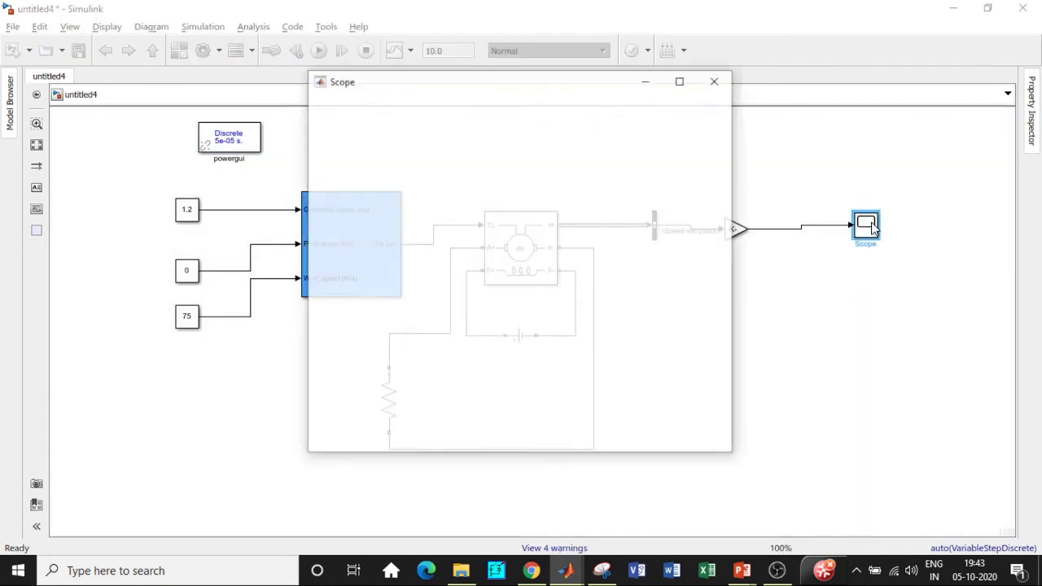
{"action": "left_click", "coordinate": [677, 82]}
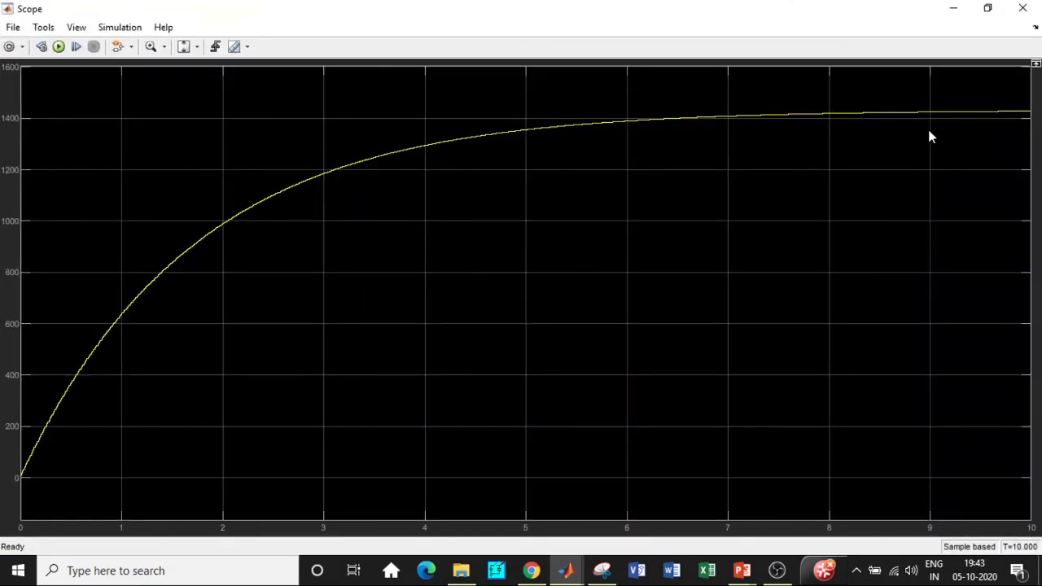
{"action": "left_click", "coordinate": [1025, 8]}
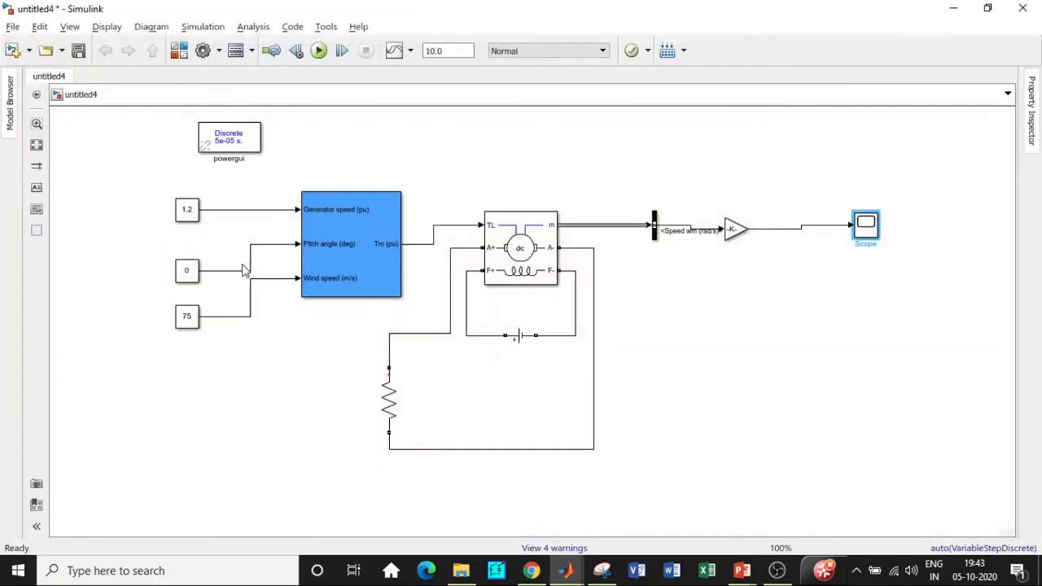
Change the wind speed constant from 75 to 50
{"action": "double_click", "coordinate": [189, 318]}
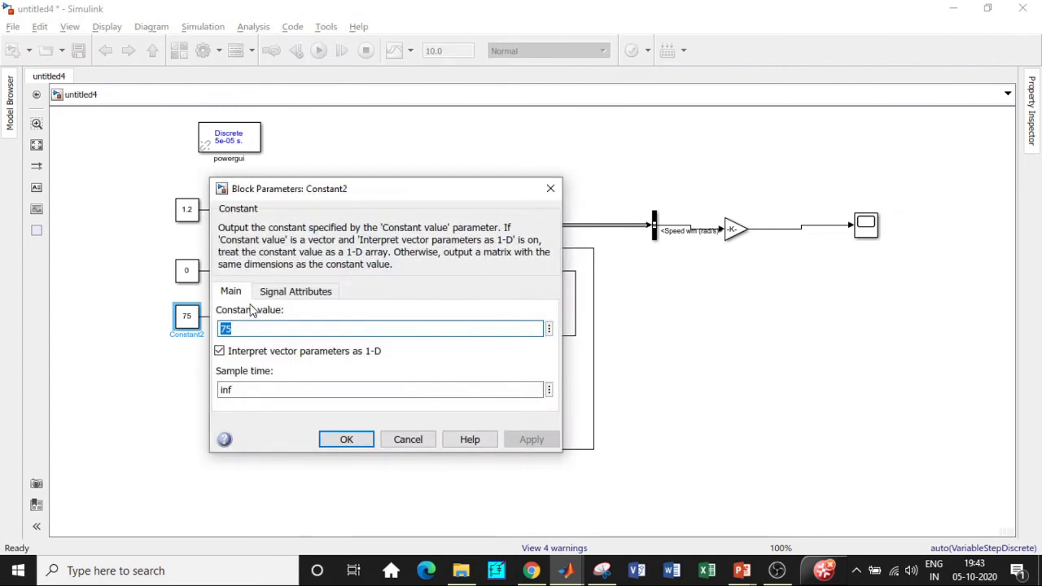
{"action": "type", "text": "500"}
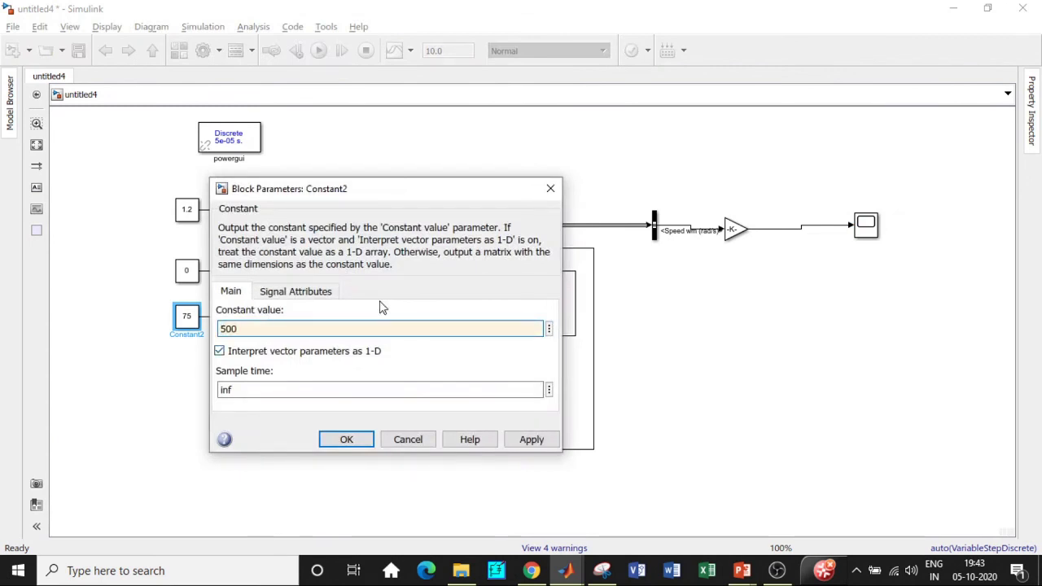
{"action": "key", "text": "BackSpace"}
{"action": "left_click", "coordinate": [346, 438]}
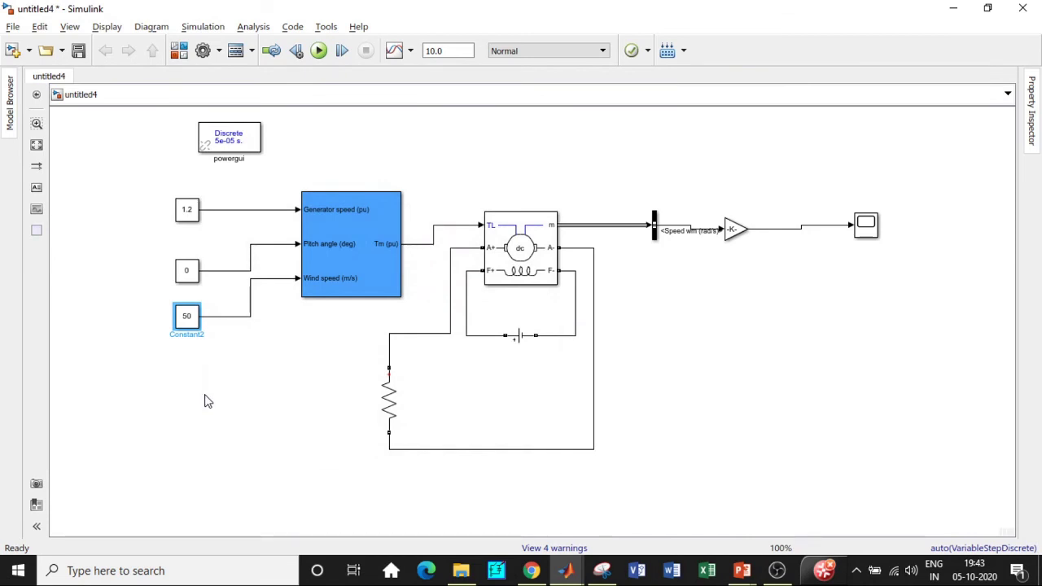
Rerun the simulation and check the Scope speed curve levelling off near 490
{"action": "left_click", "coordinate": [320, 51]}
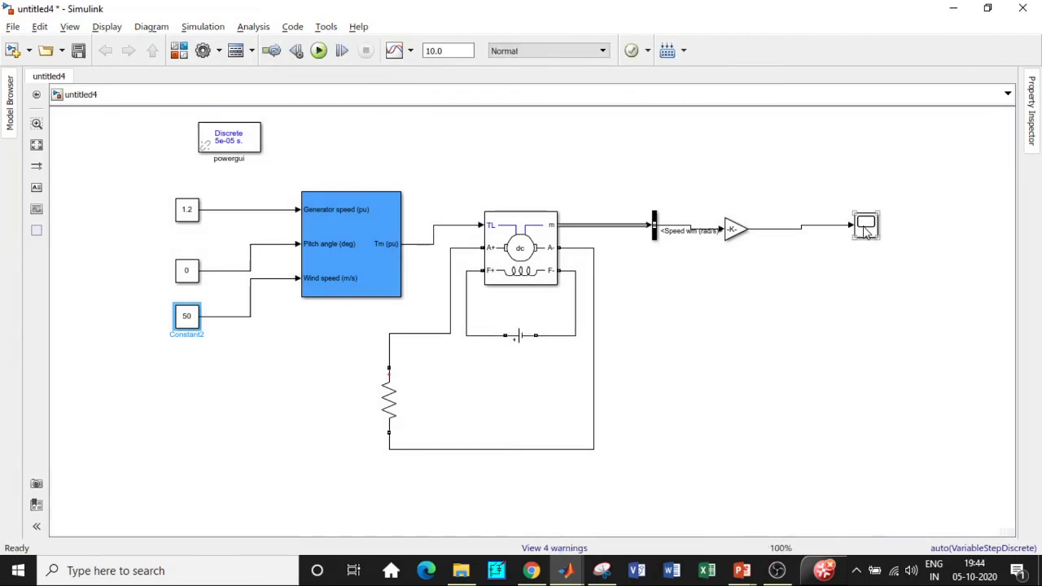
{"action": "double_click", "coordinate": [865, 226]}
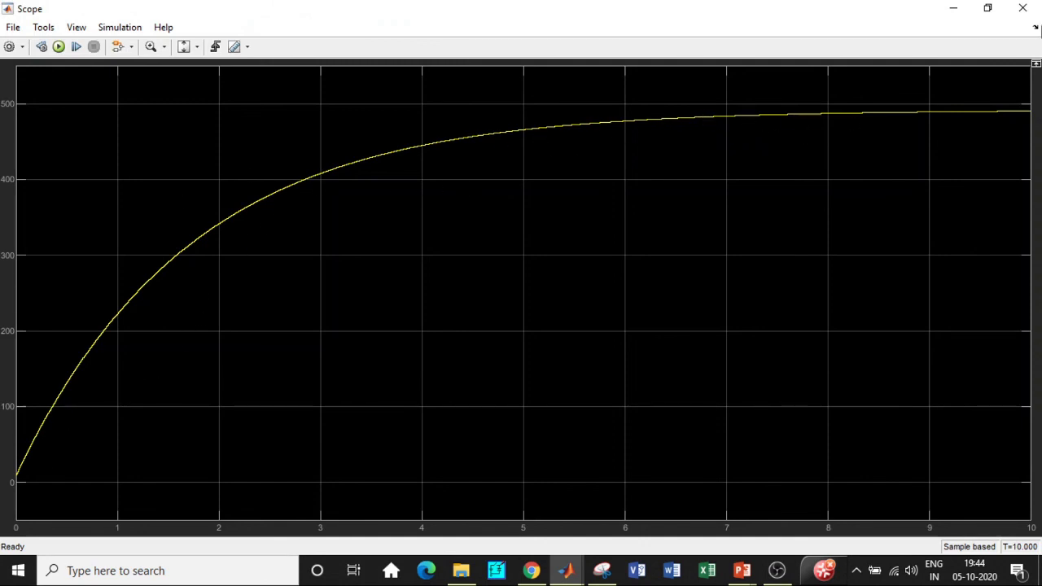
{"action": "left_click", "coordinate": [1023, 8]}
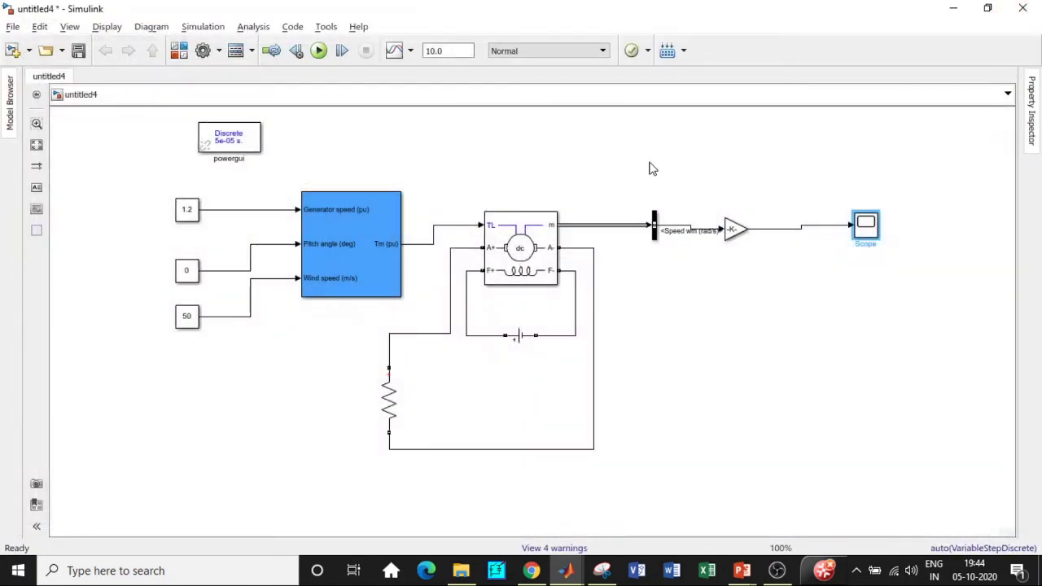